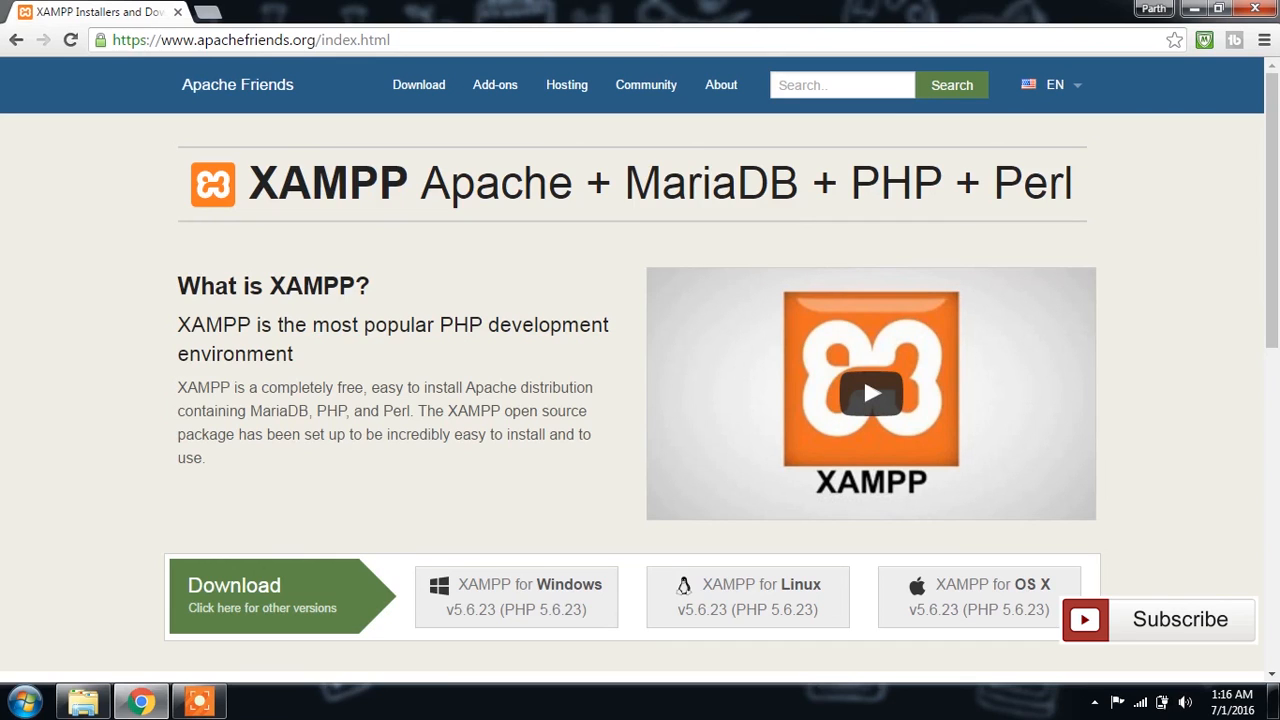
# Step: Download the 32-bit XAMPP 5.6.23 / PHP 5.6.23 installer for Windows from the Apache Friends download page
pyautogui.scroll(-3, 540, 300)
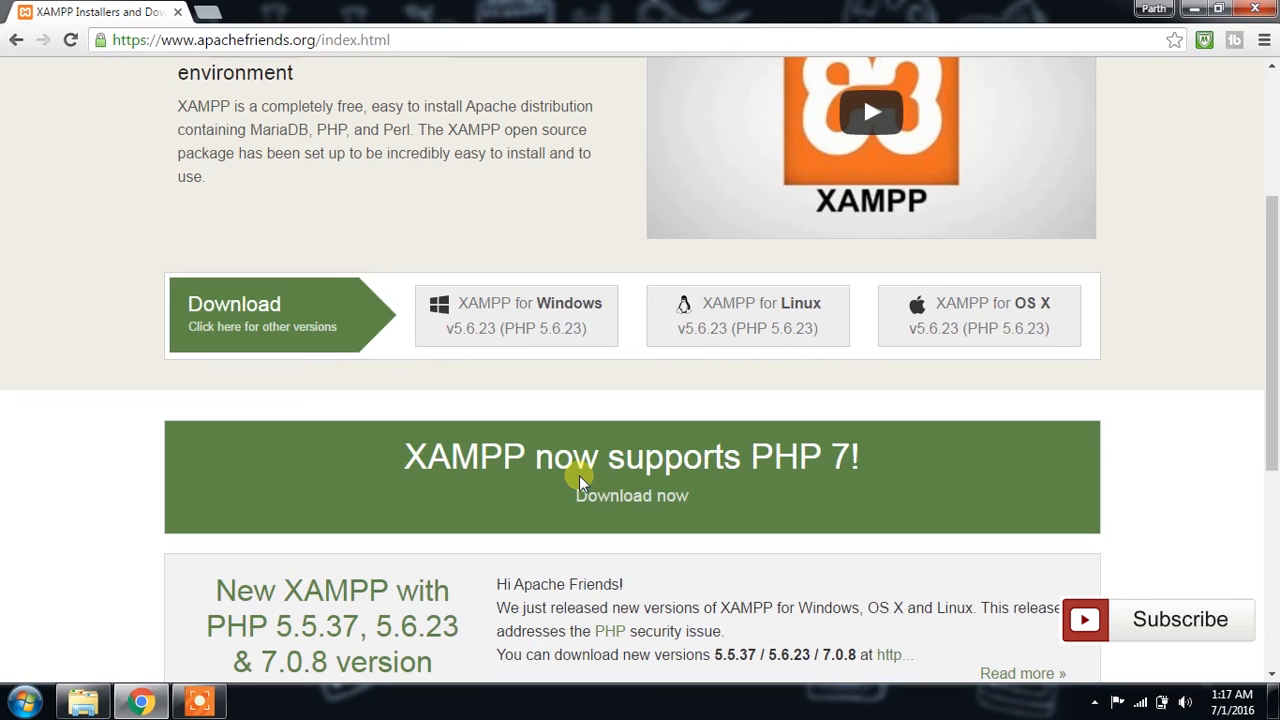
pyautogui.click(641, 504)
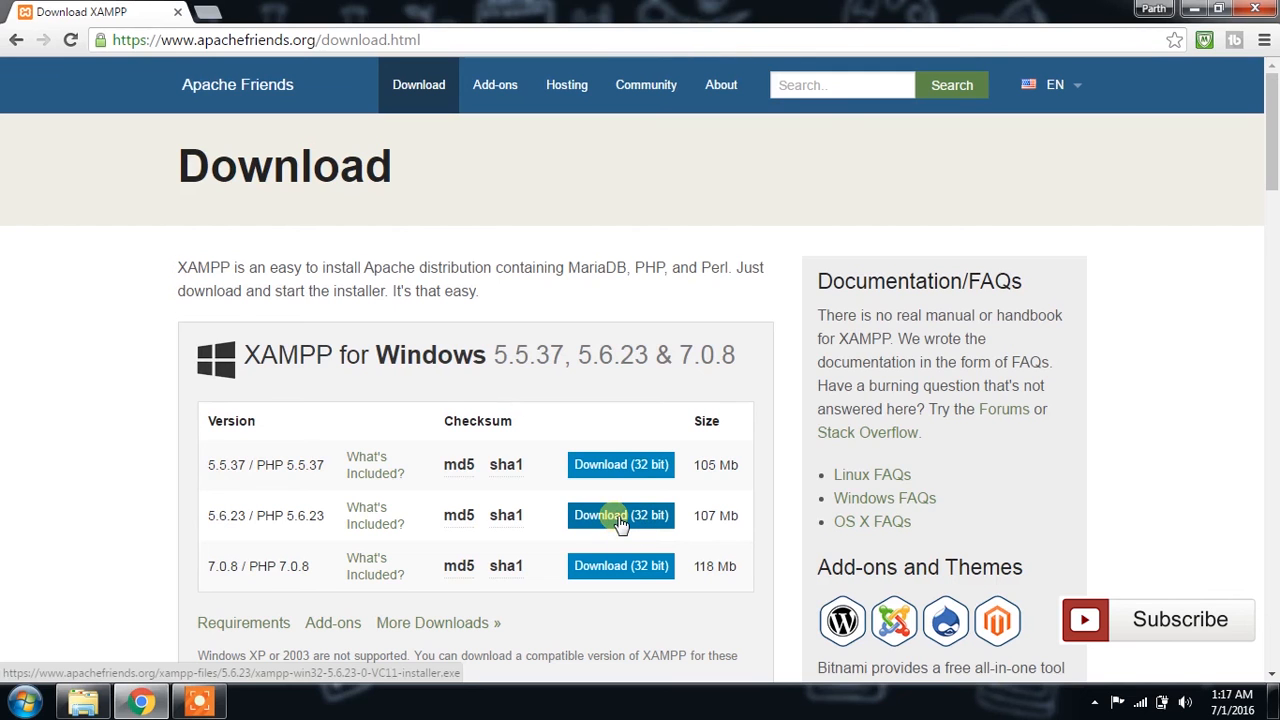
pyautogui.click(620, 520)
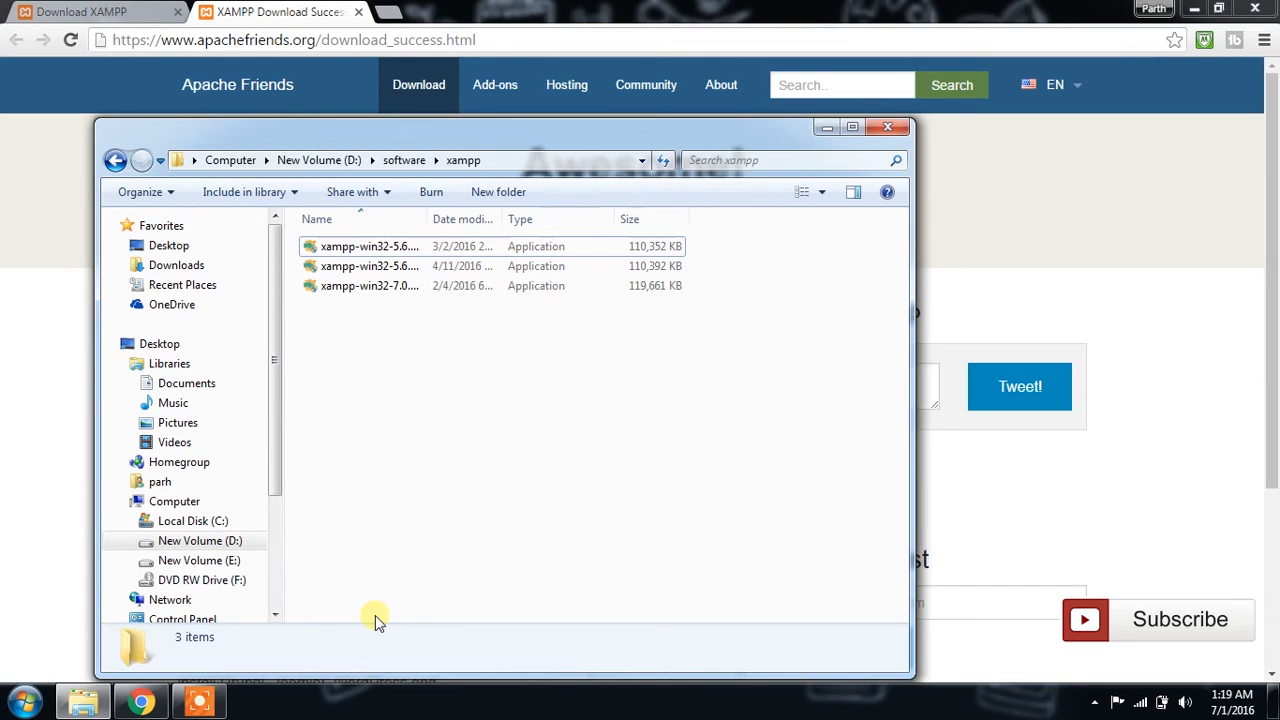
# Step: Run xampp-win32-5.6.19-0-VC11-installer.exe from the xampp software folder, continuing despite the antivirus and User Account Control notices
pyautogui.click(389, 273)
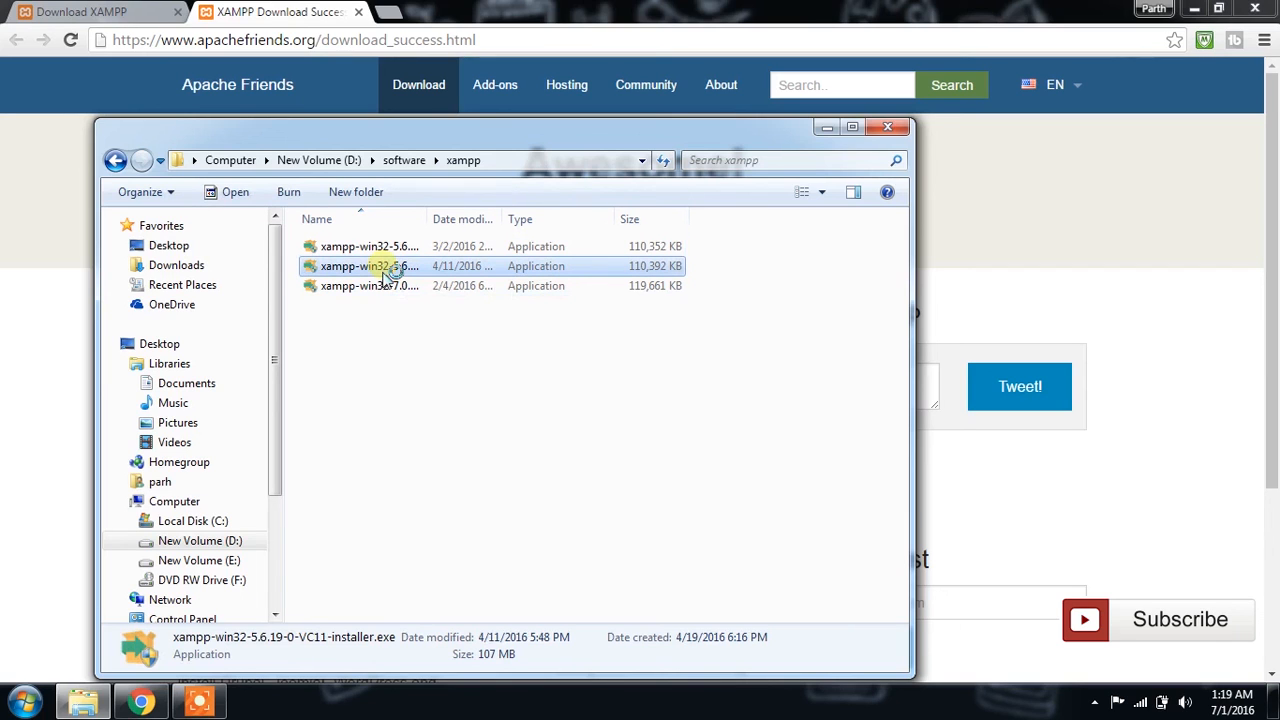
pyautogui.doubleClick(389, 273)
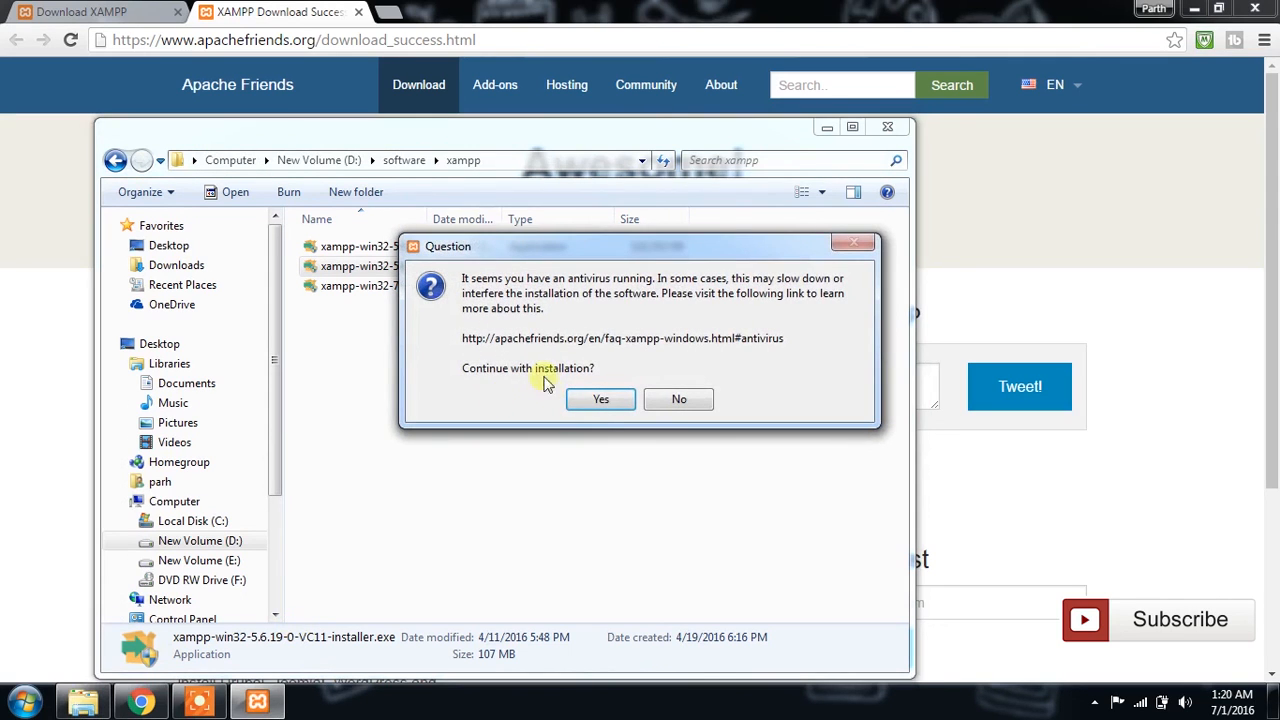
pyautogui.click(600, 403)
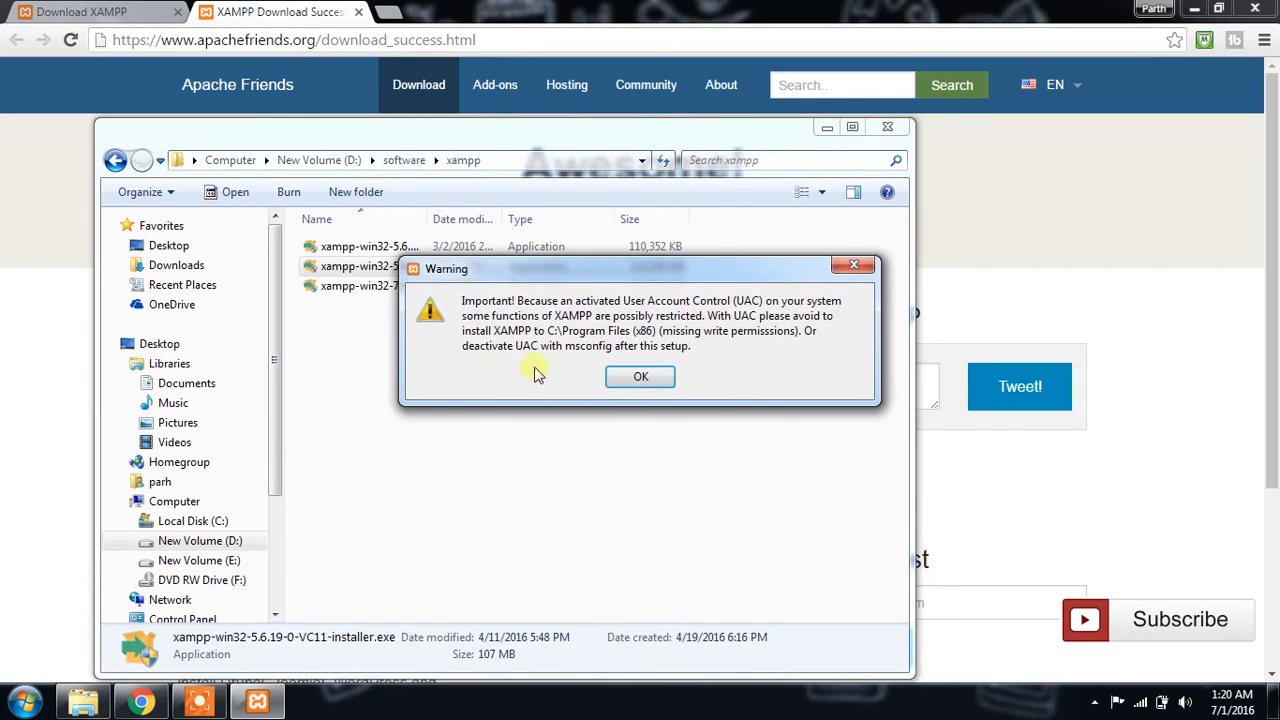
pyautogui.click(630, 388)
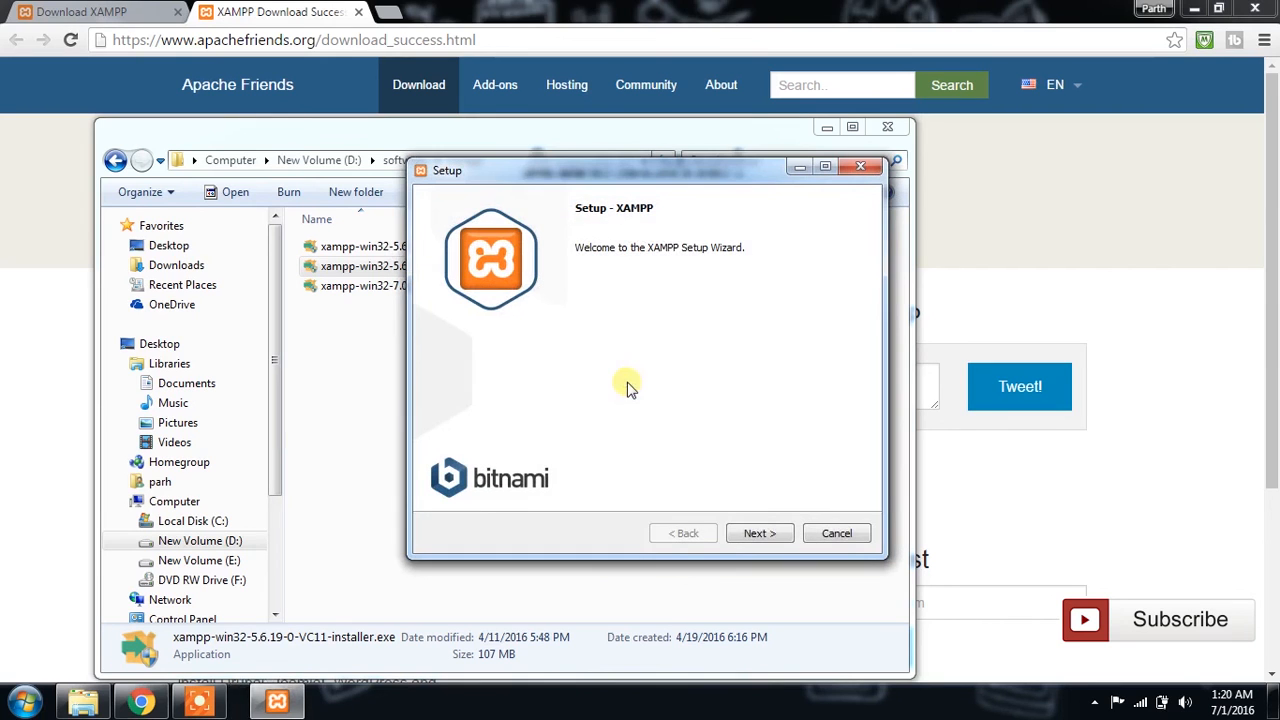
# Step: Proceed through the setup wizard's component selection with all components, including Perl, kept for installation
pyautogui.click(758, 533)
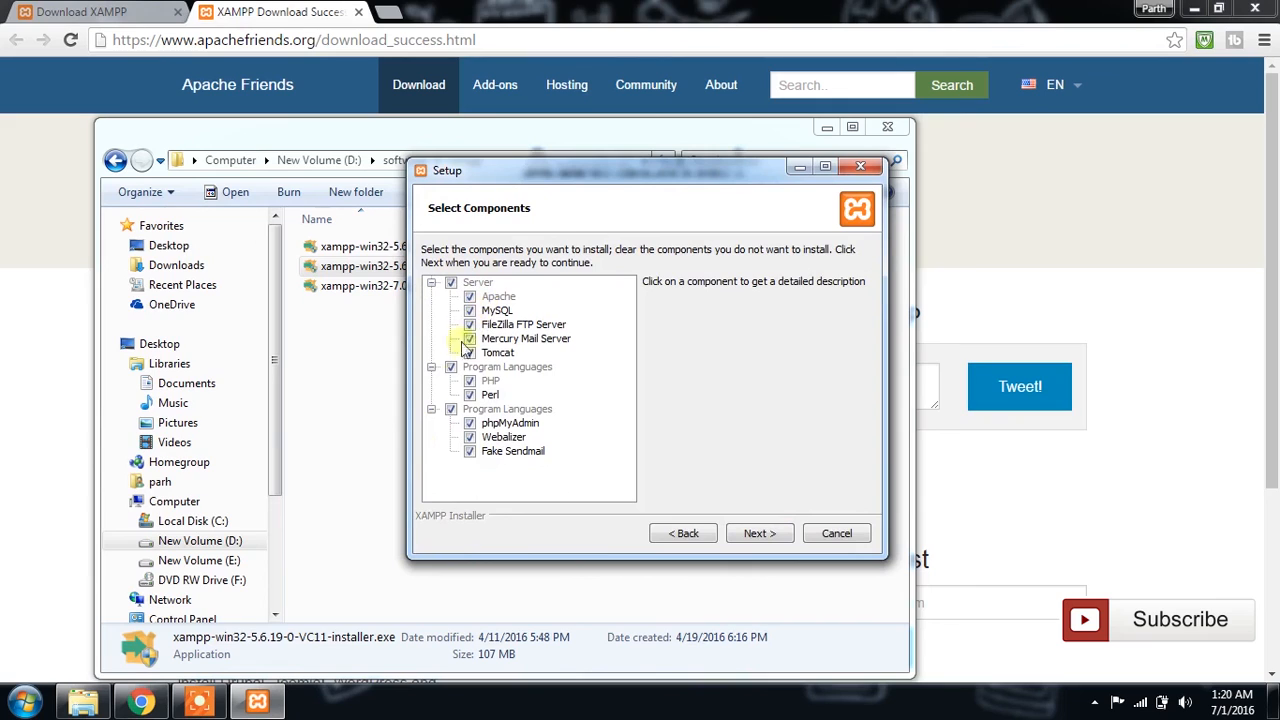
pyautogui.click(477, 397)
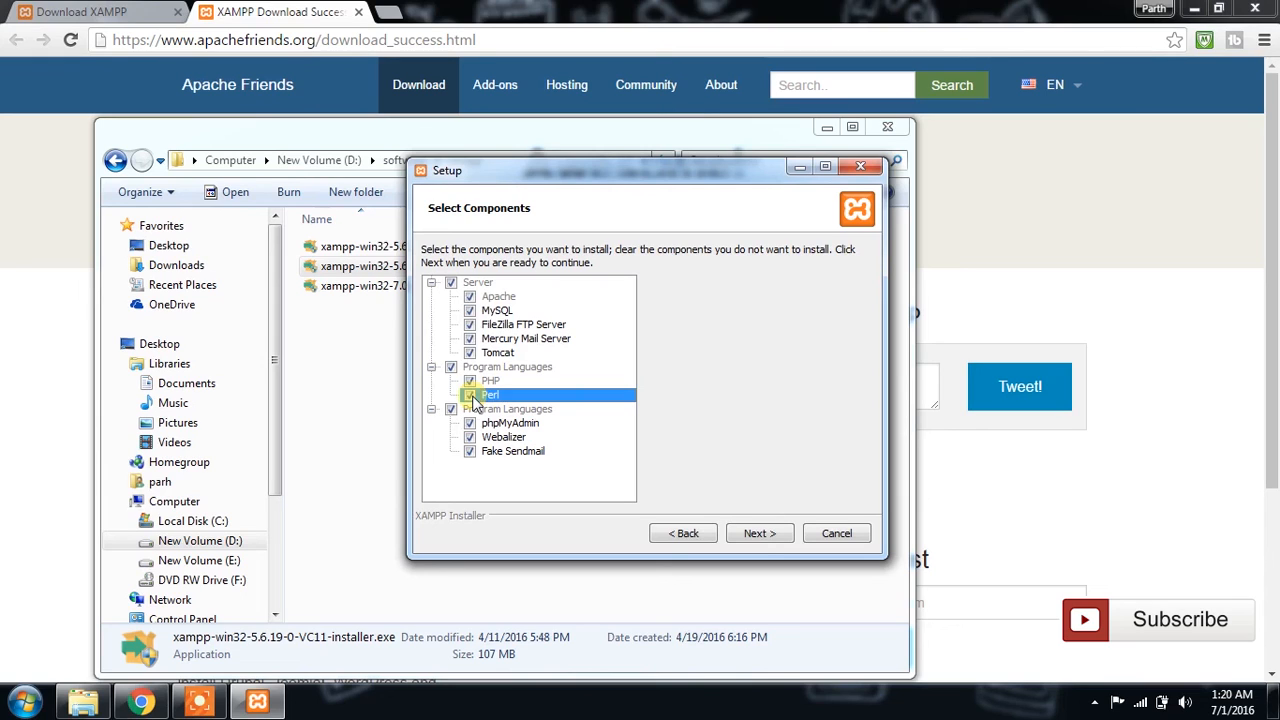
pyautogui.click(756, 536)
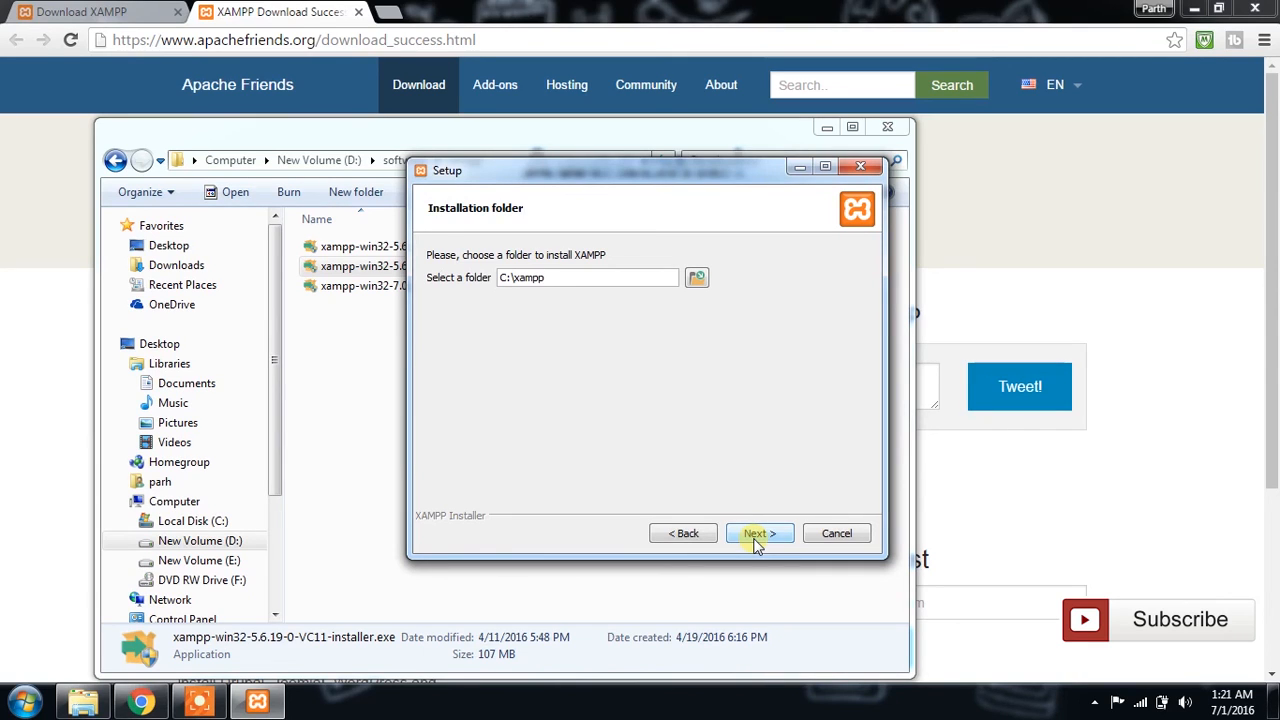
# Step: Set the installation folder to a folder named xampp on the Desktop and continue the setup
pyautogui.press('BackSpace')
pyautogui.press('BackSpace')
pyautogui.press('BackSpace')
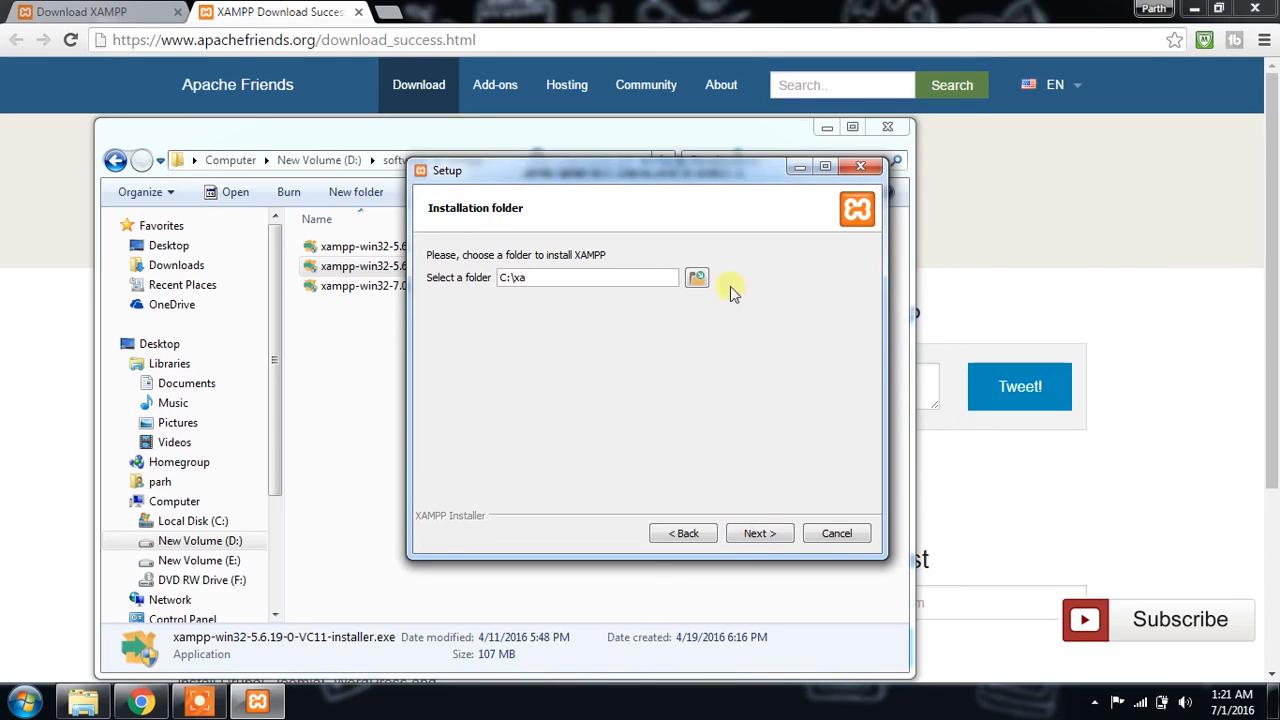
pyautogui.click(700, 280)
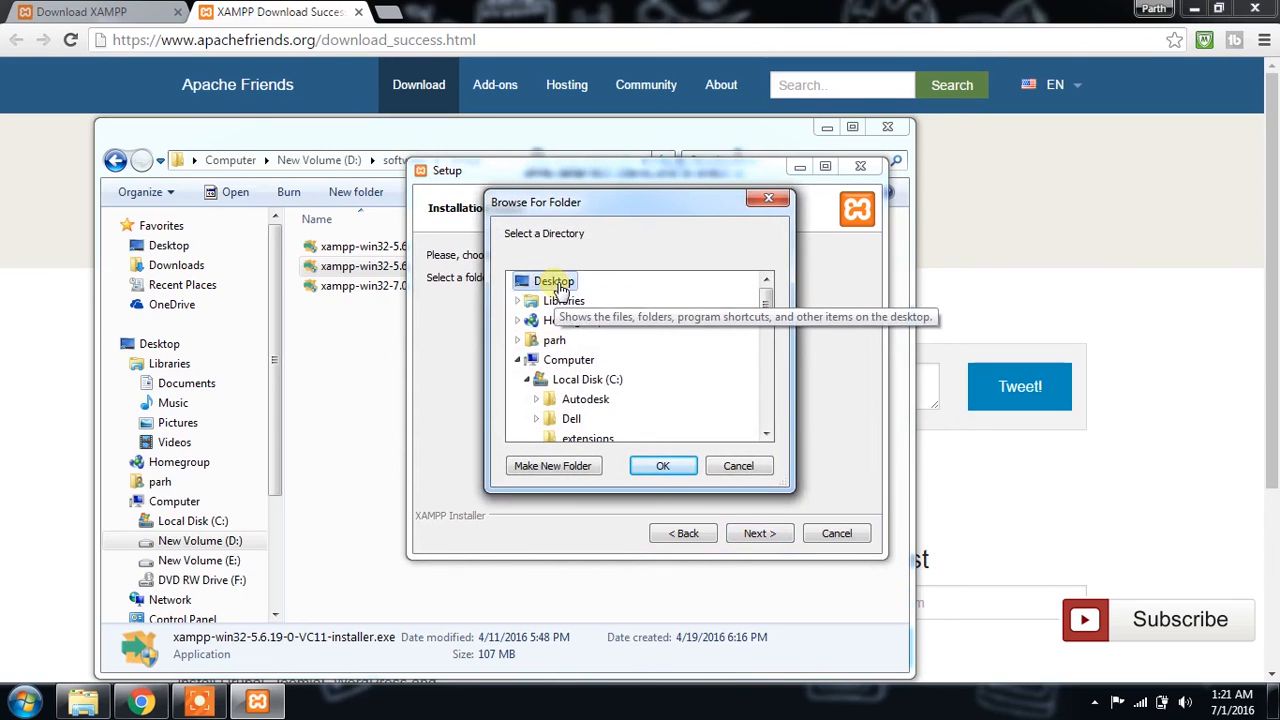
pyautogui.click(666, 467)
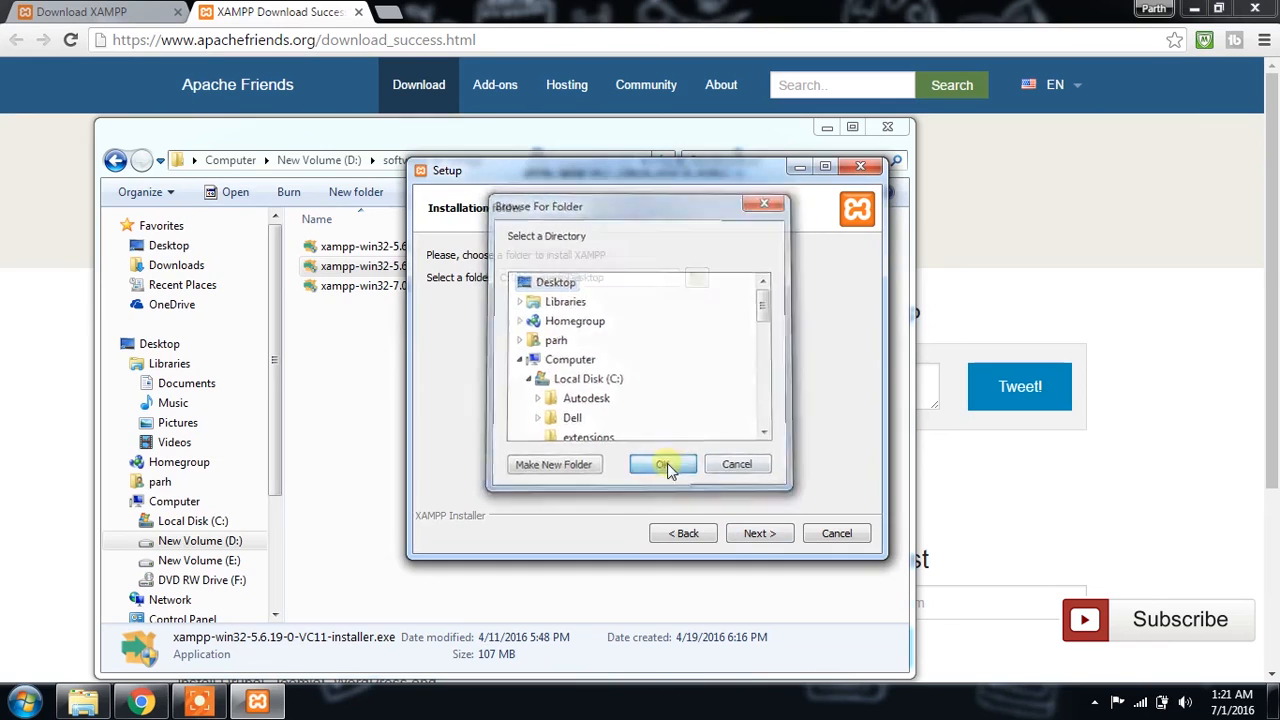
pyautogui.write('\\xampp')
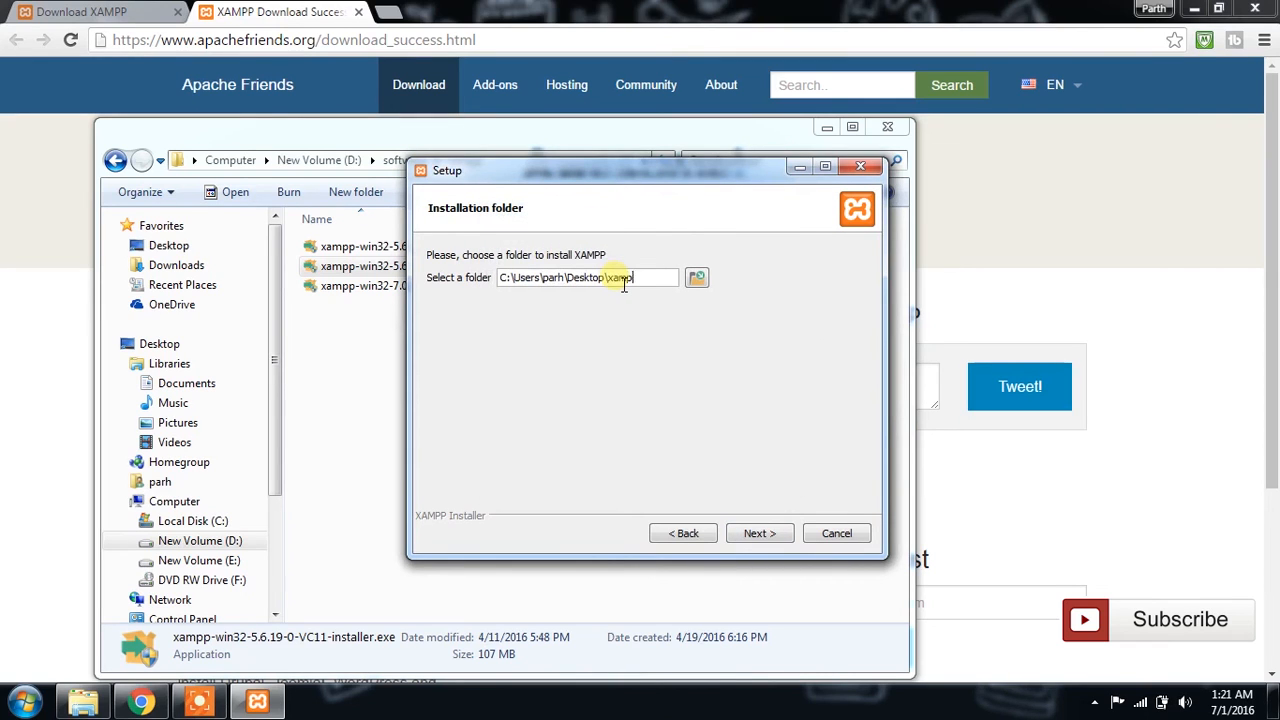
pyautogui.click(760, 535)
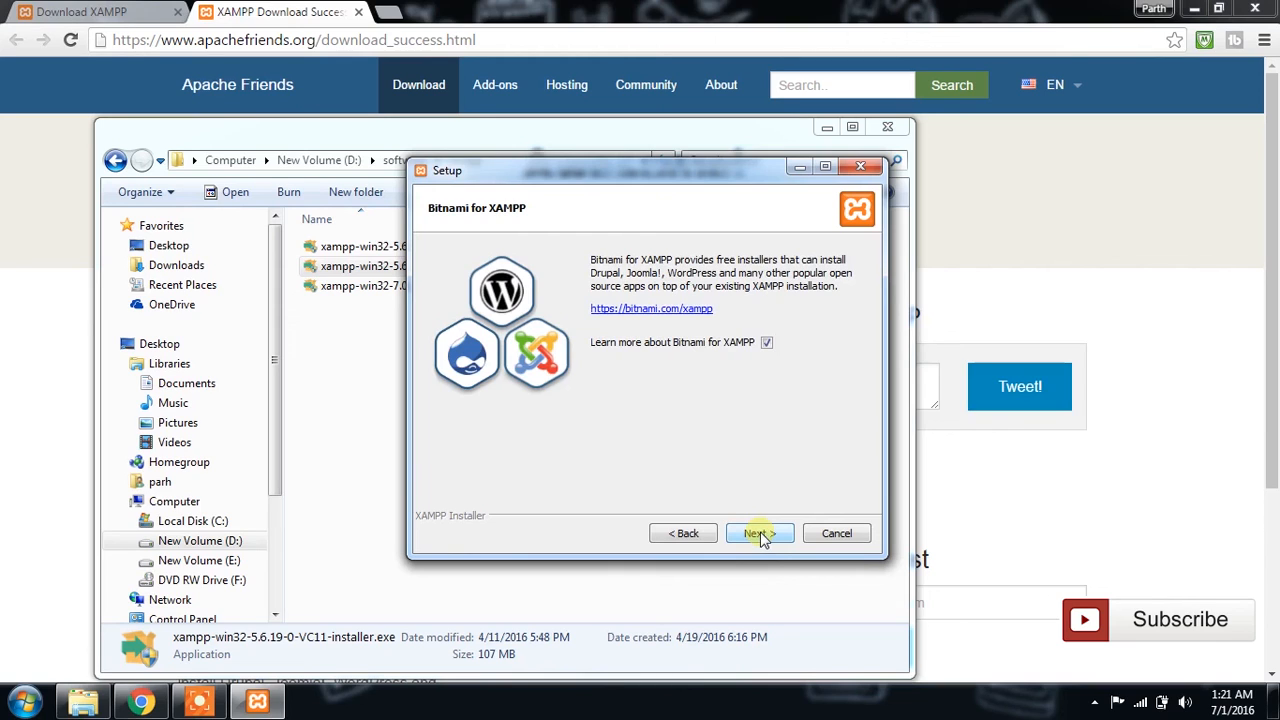
# Step: Decline learning more about Bitnami for XAMPP and start the installation
pyautogui.click(767, 343)
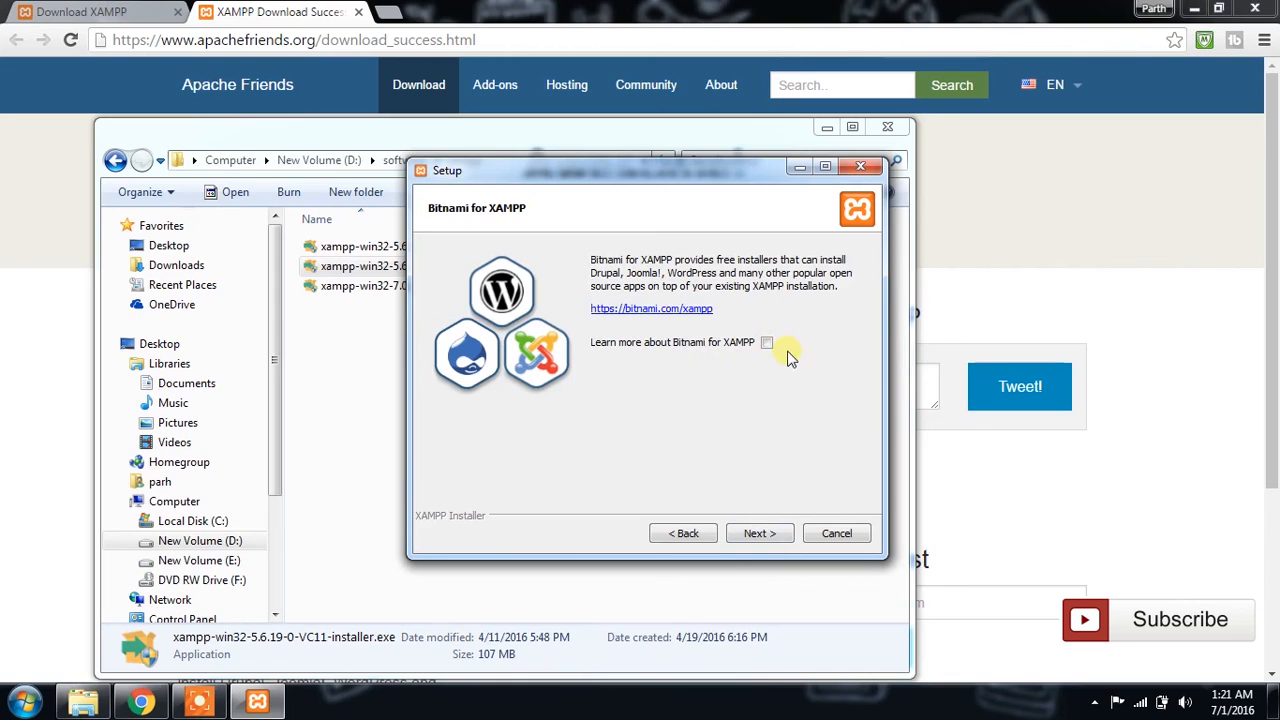
pyautogui.click(759, 536)
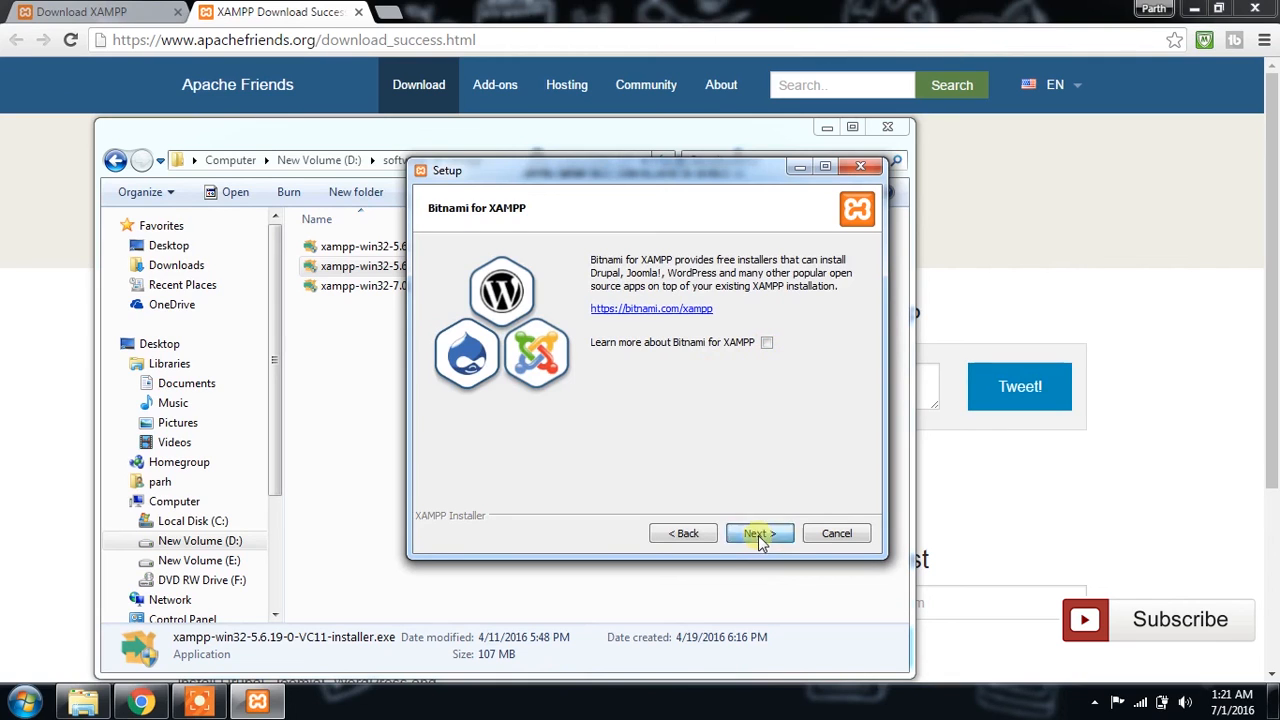
pyautogui.click(759, 534)
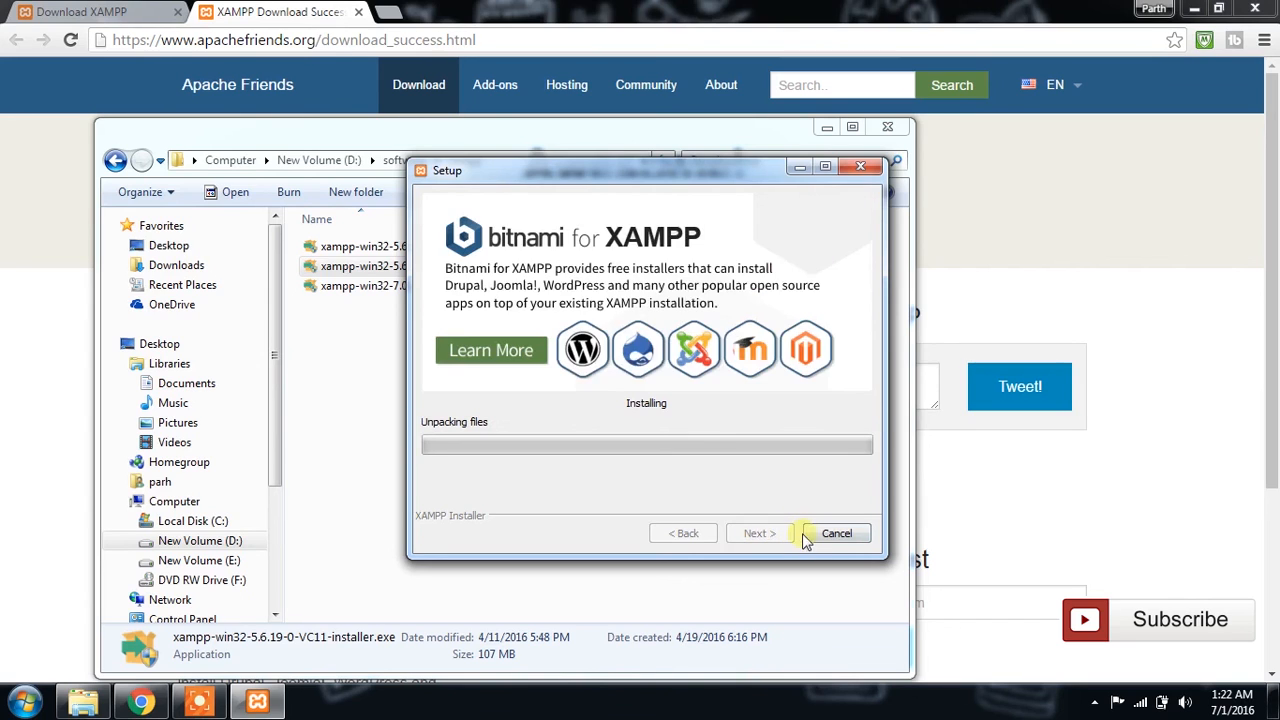
# Step: Abort the running XAMPP installation and minimize the installer's folder window
pyautogui.click(850, 537)
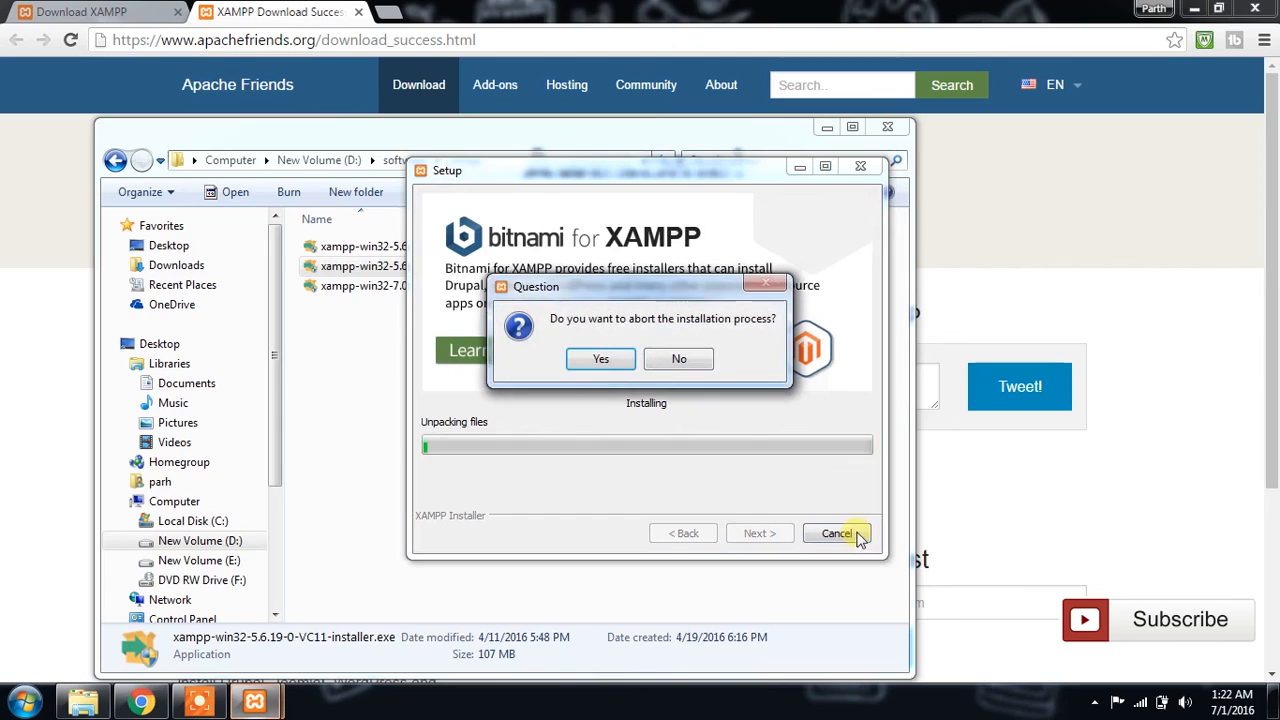
pyautogui.click(601, 359)
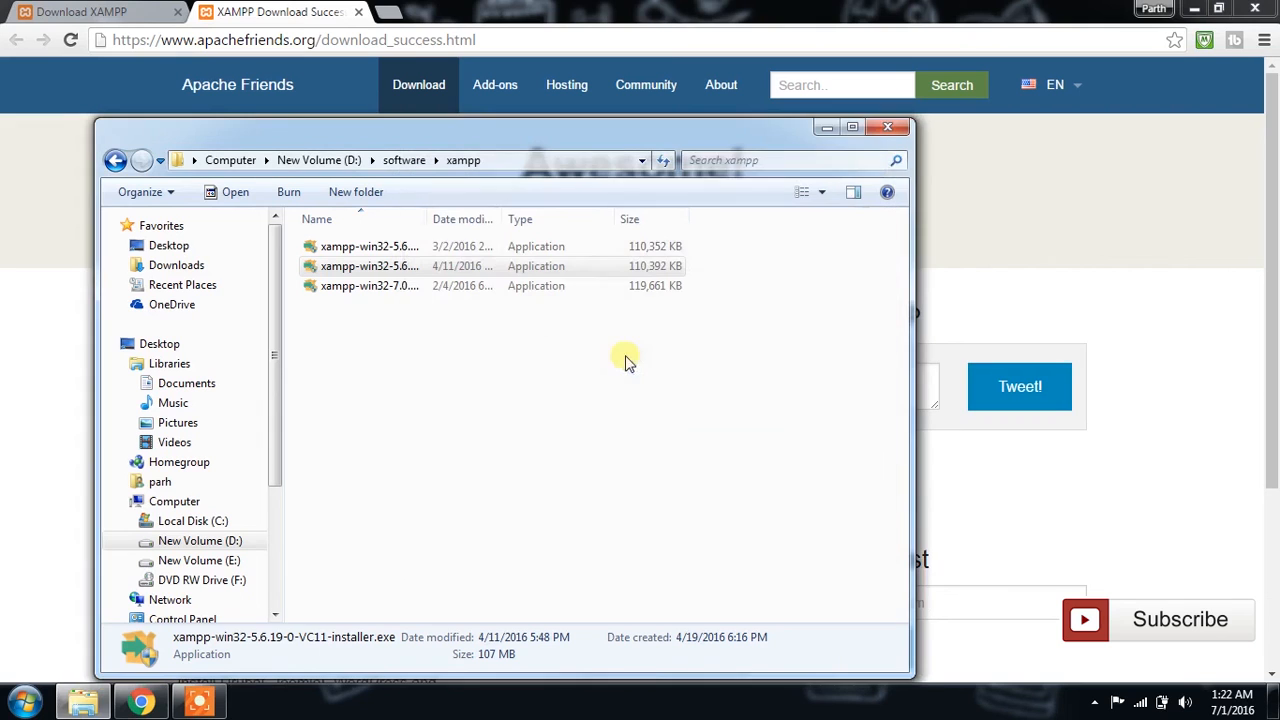
pyautogui.click(827, 128)
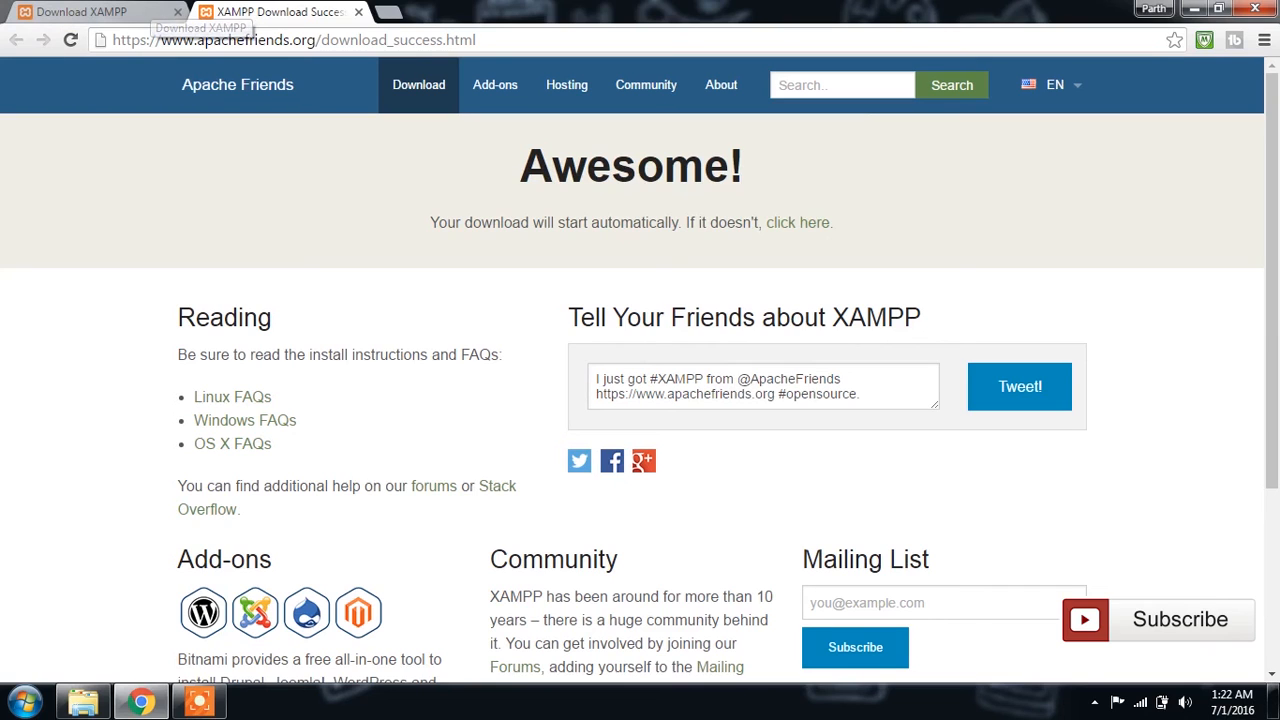
# Step: Open the already installed XAMPP Control Panel and start the Apache and MySQL modules
pyautogui.click(26, 701)
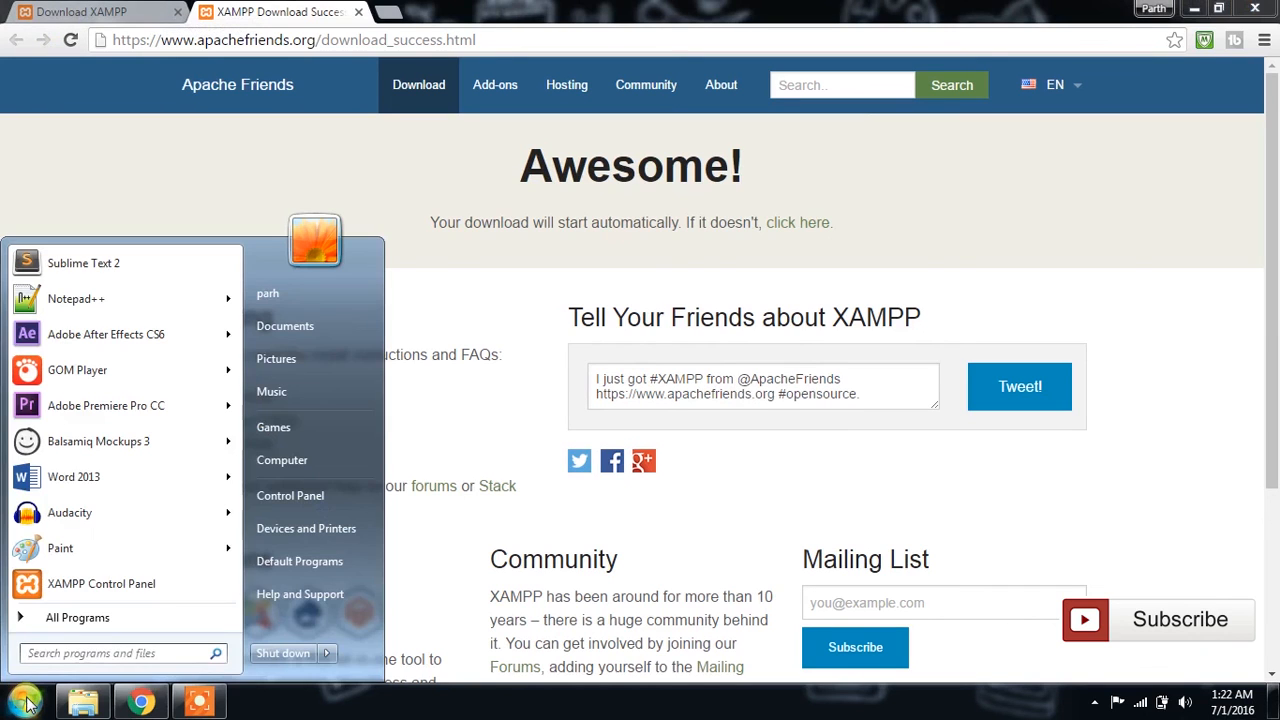
pyautogui.click(77, 588)
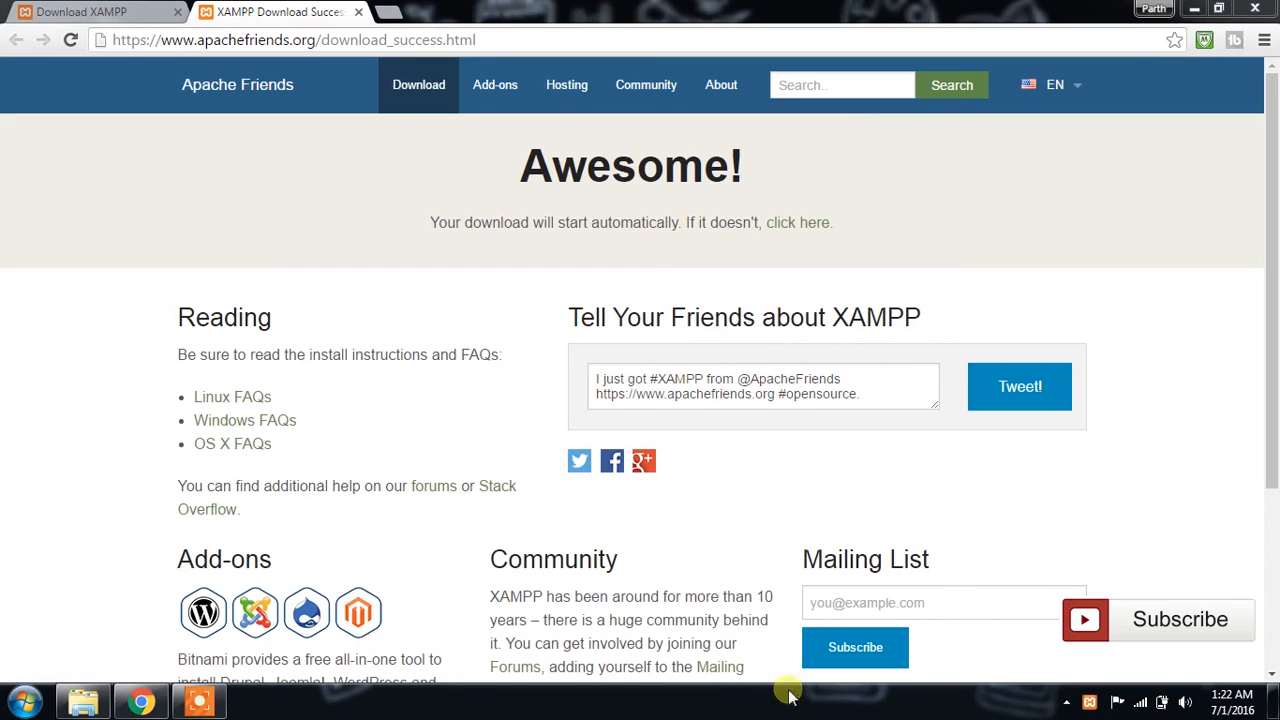
pyautogui.moveTo(1097, 706); pyautogui.dragTo(1065, 578)
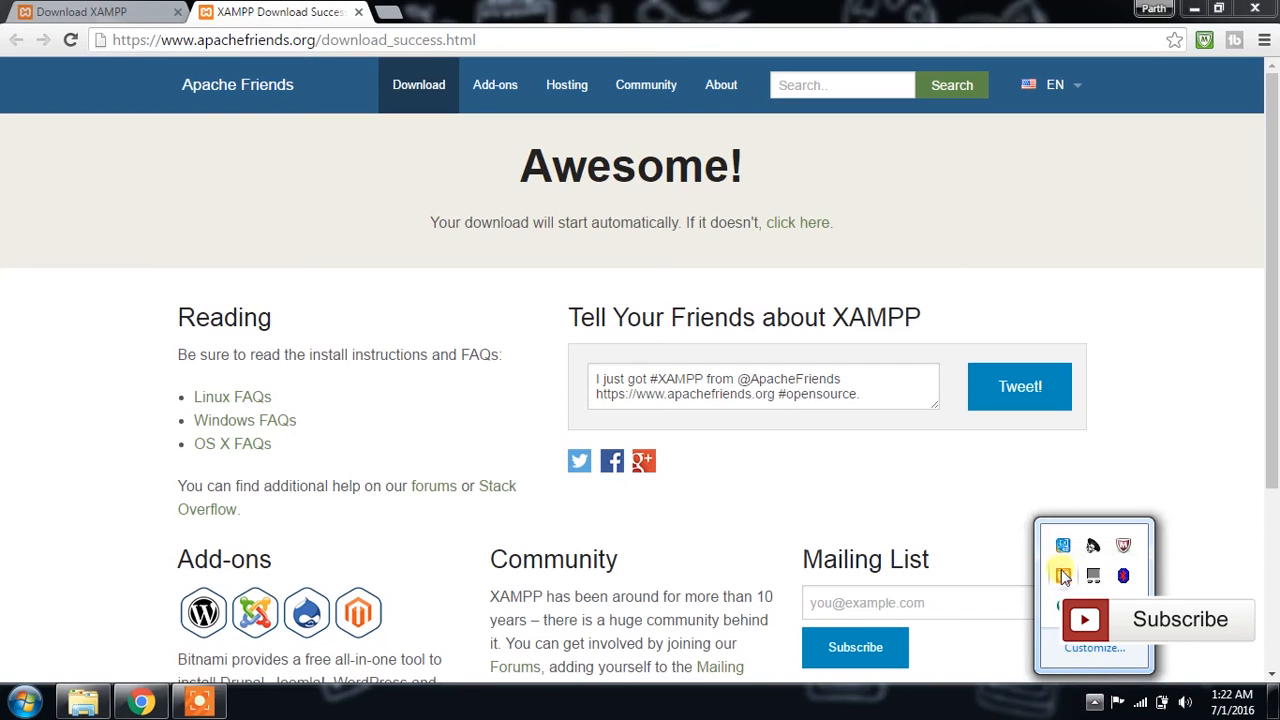
pyautogui.click(1064, 578)
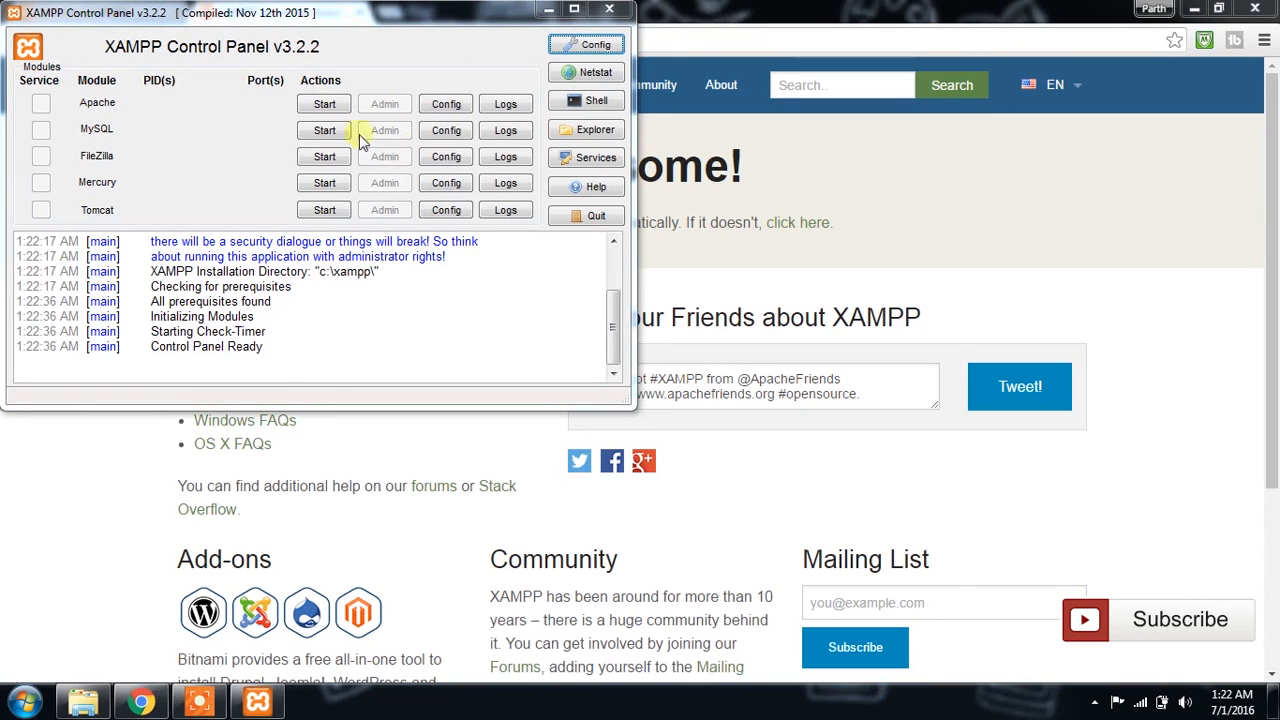
pyautogui.click(327, 107)
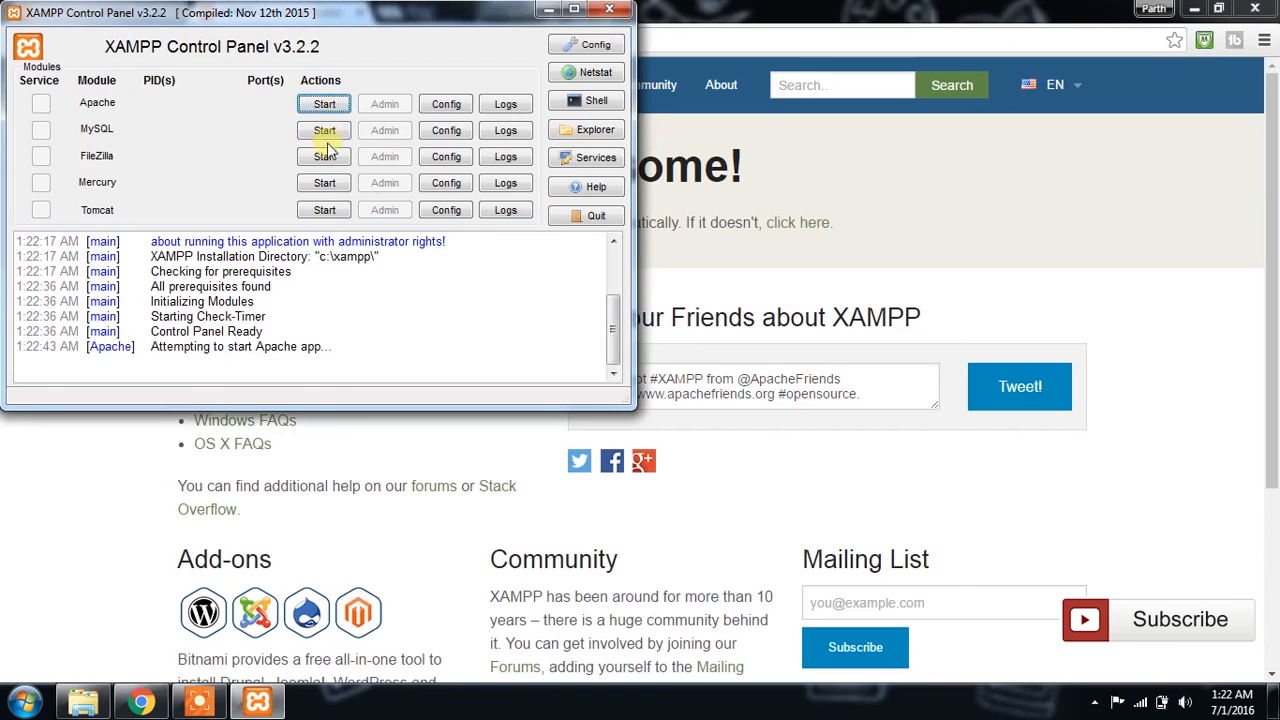
pyautogui.click(328, 132)
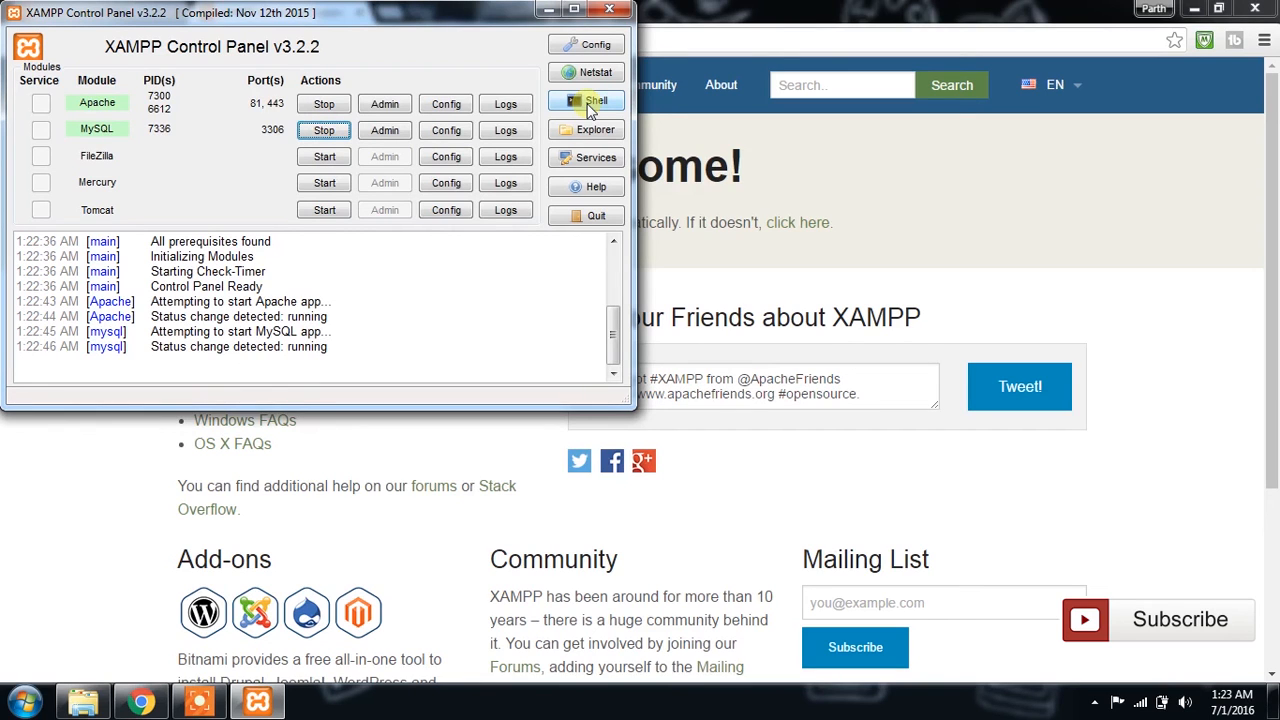
# Step: View the XAMPP Control Panel's general configuration, close it without changes and minimize the control panel
pyautogui.click(596, 44)
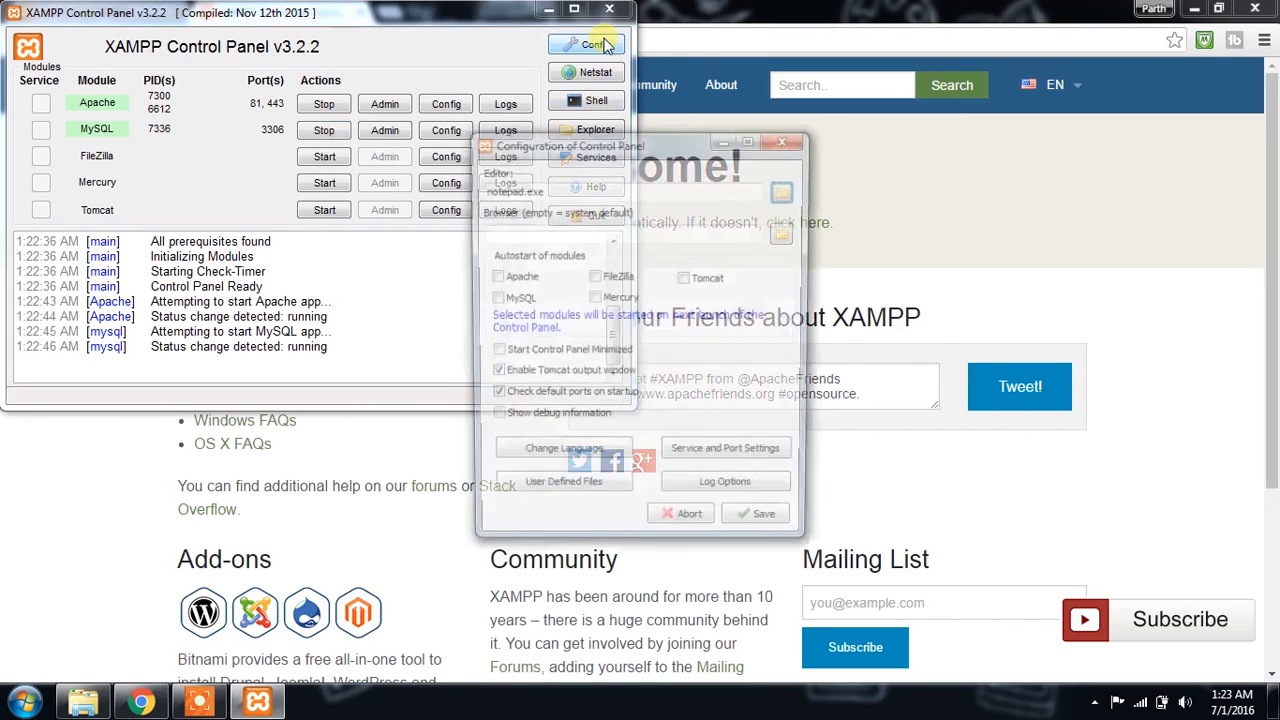
pyautogui.click(787, 146)
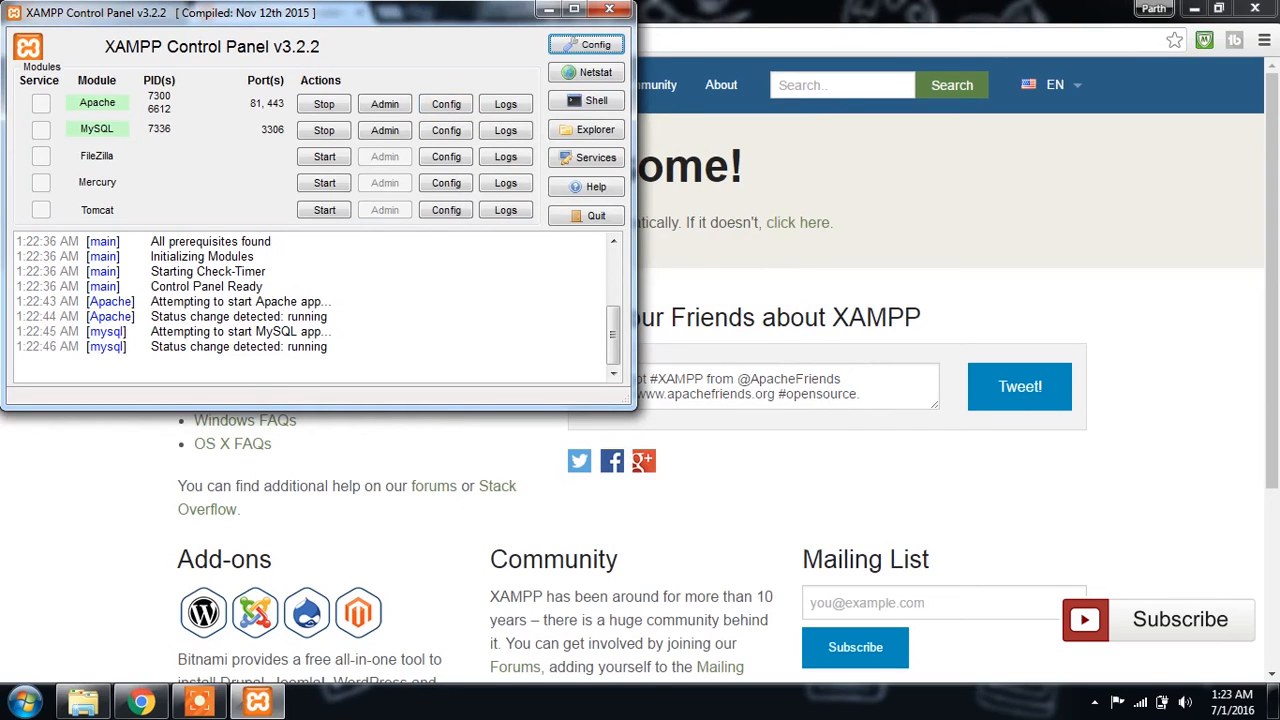
pyautogui.click(548, 10)
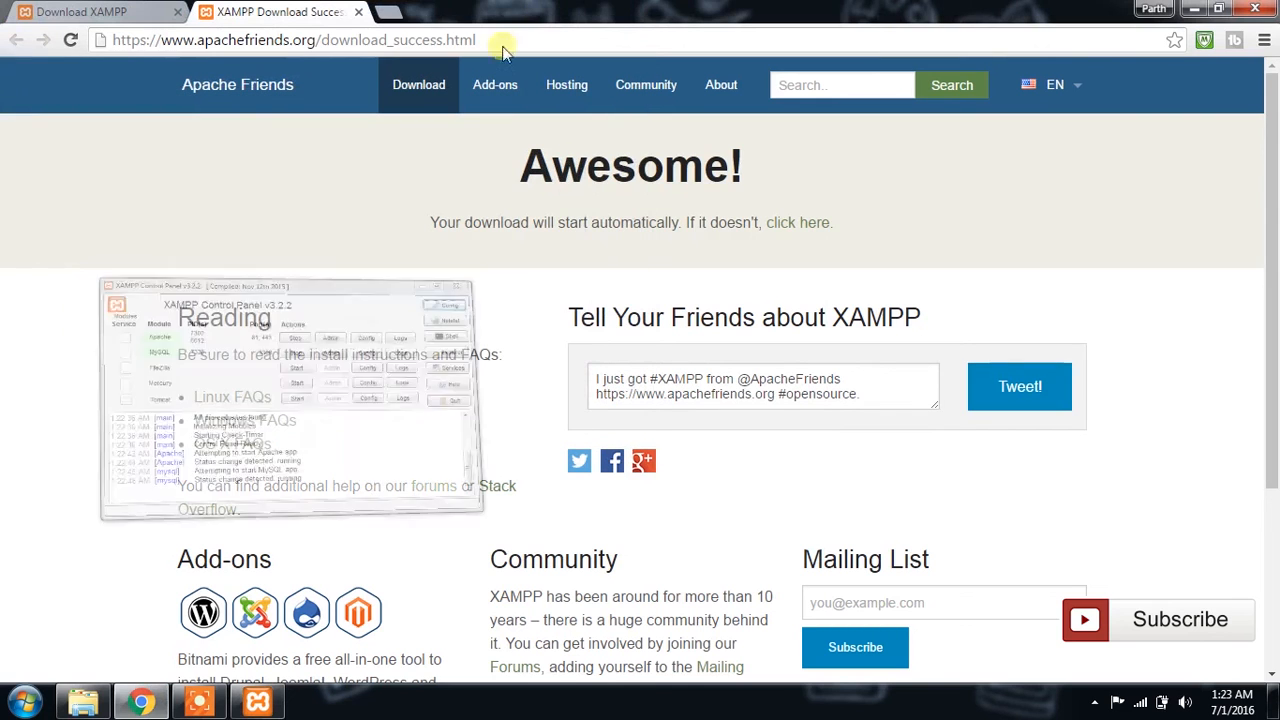
# Step: Switch to Windows Explorer and open the htdocs folder inside C:\xampp
pyautogui.click(83, 703)
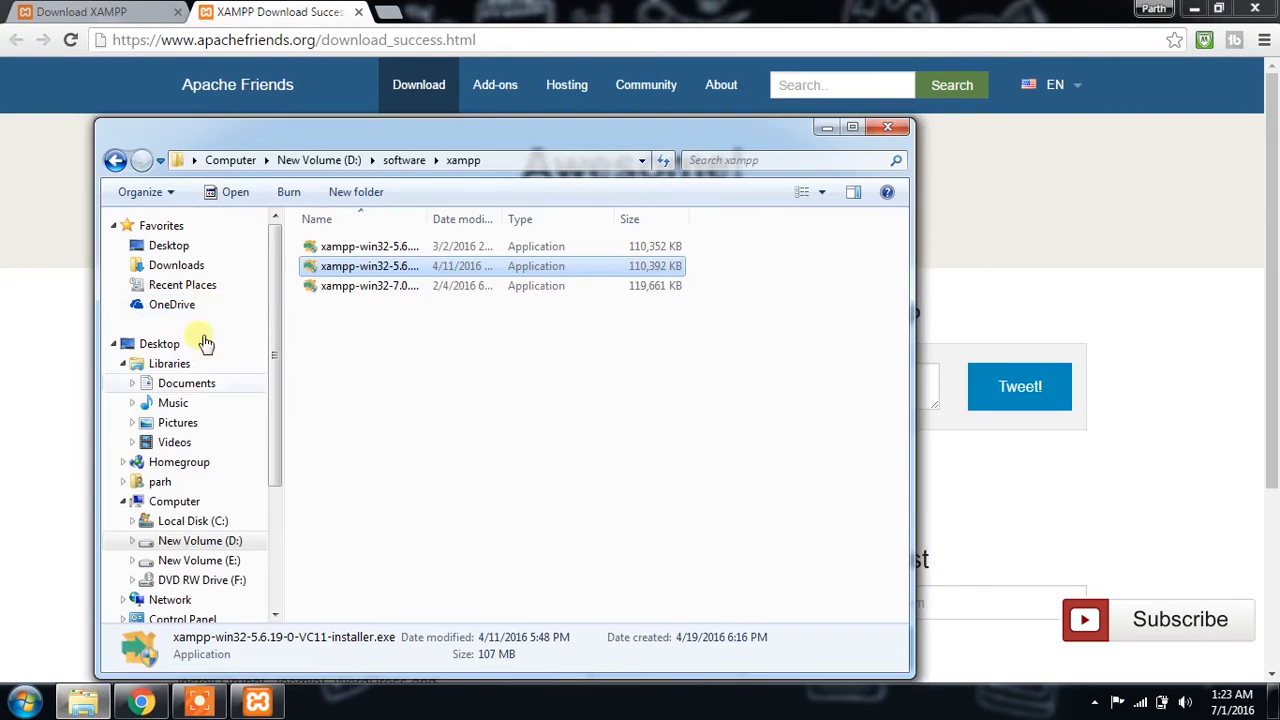
pyautogui.click(200, 522)
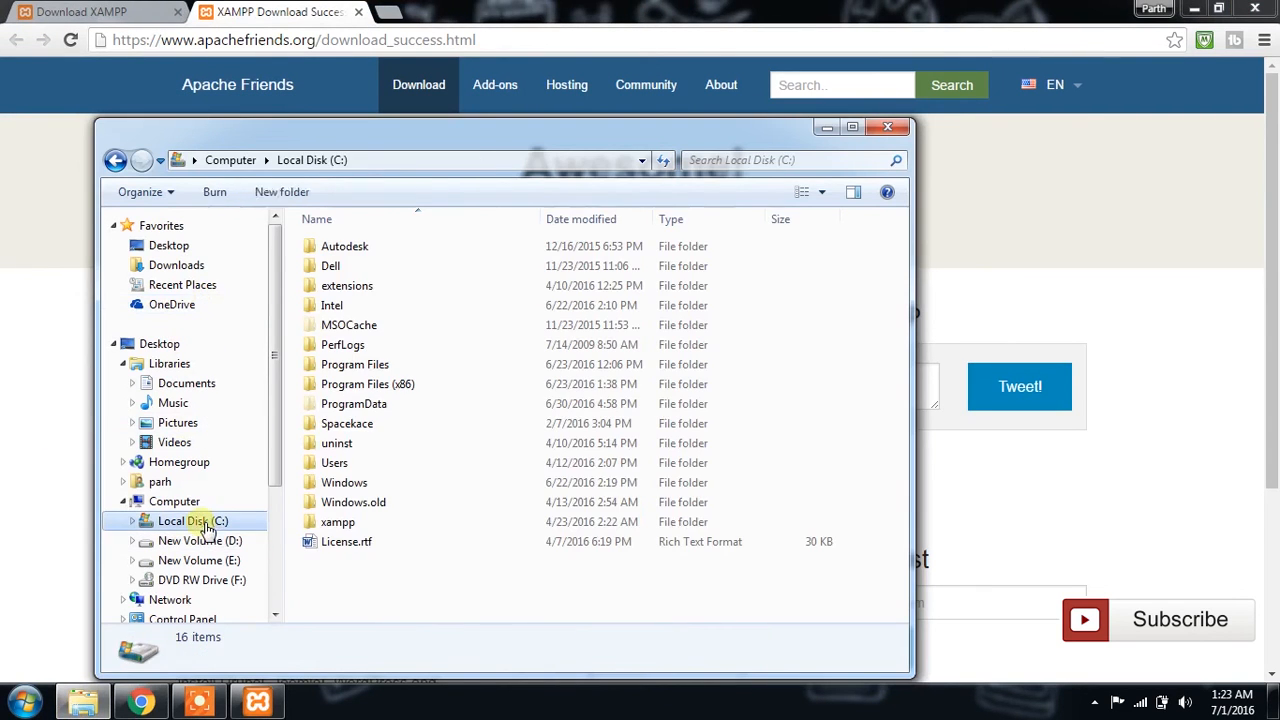
pyautogui.click(350, 527)
pyautogui.doubleClick(345, 523)
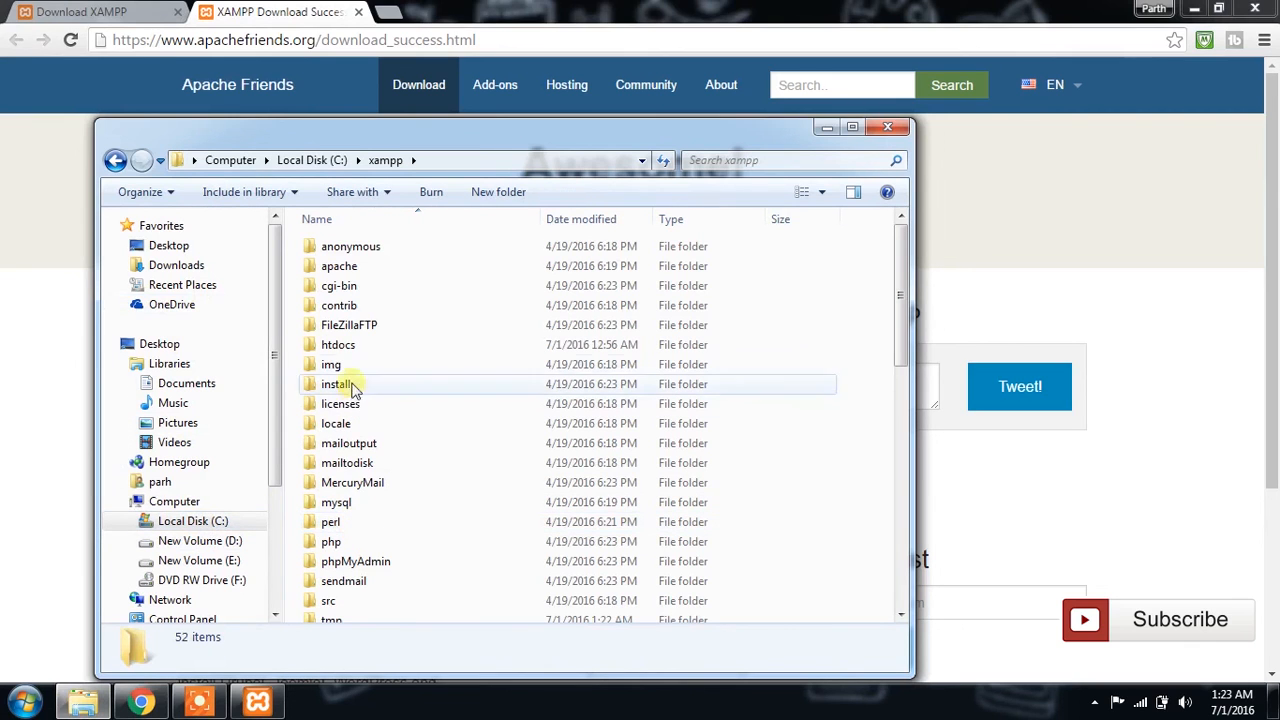
pyautogui.doubleClick(350, 346)
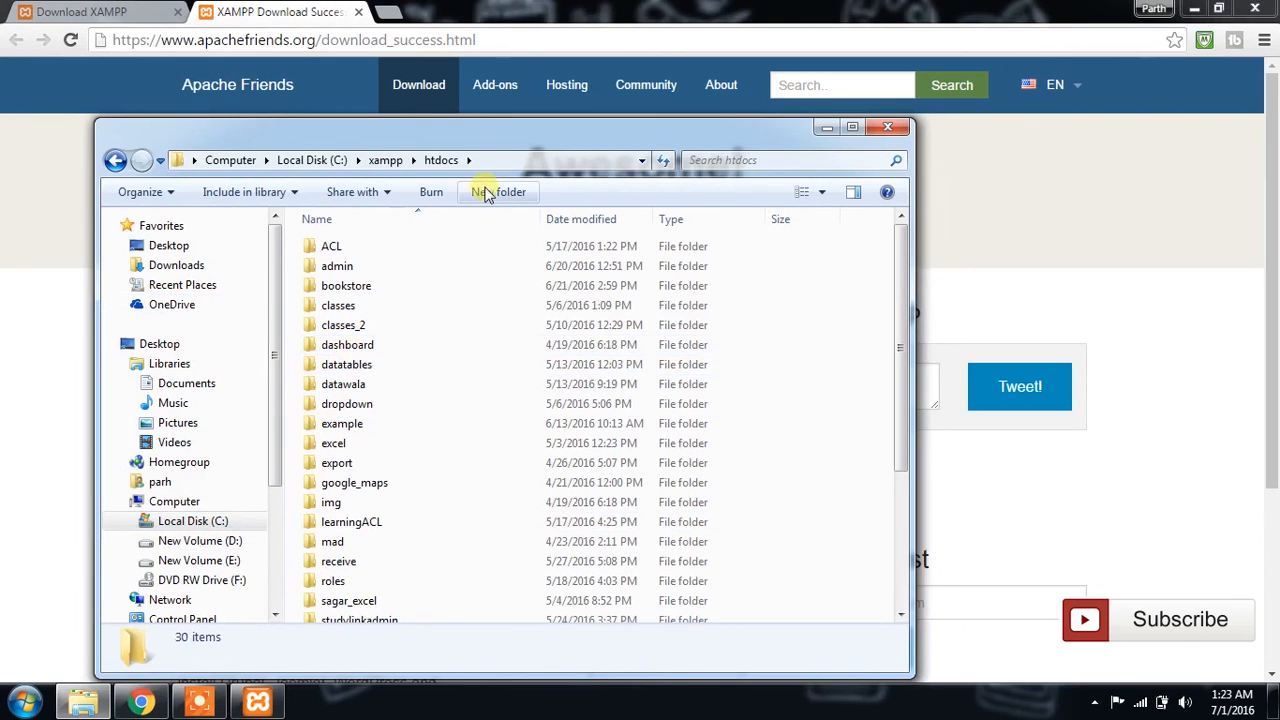
# Step: Create a folder named tutorial in htdocs and open it
pyautogui.hotkey('ctrl', 'shift', 'n')
pyautogui.write('t')
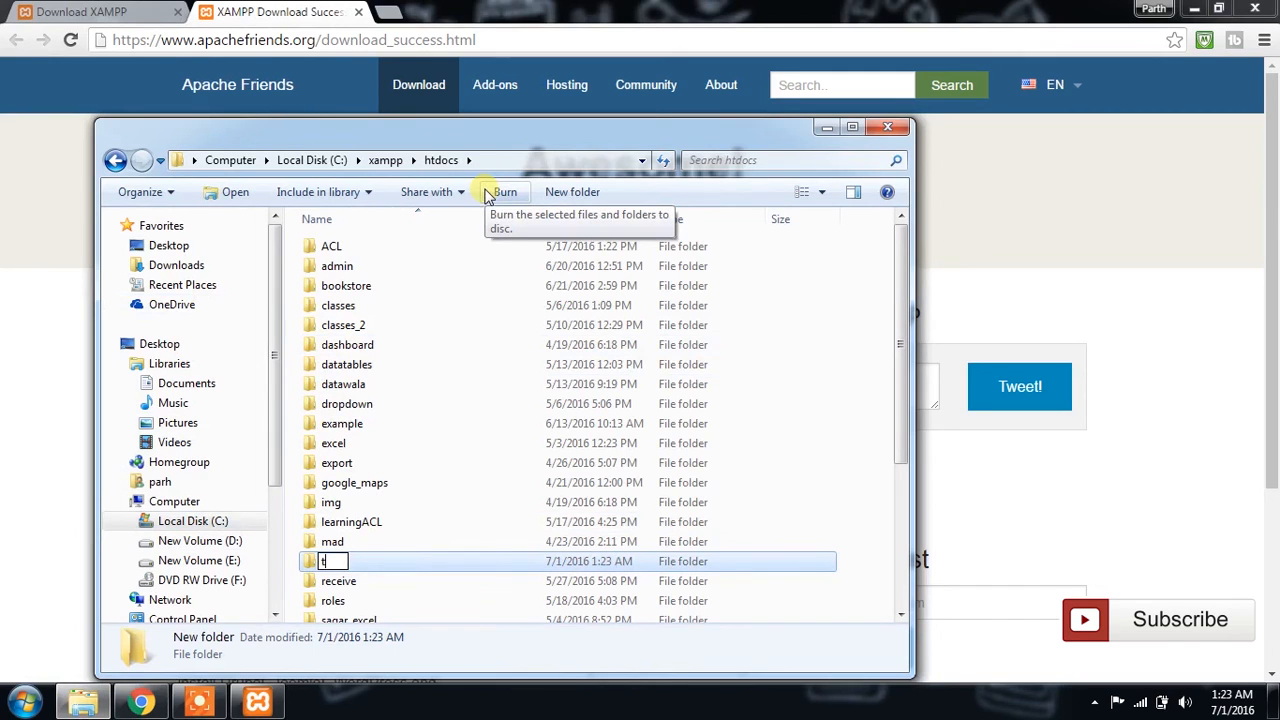
pyautogui.write('utorial')
pyautogui.press('Return')
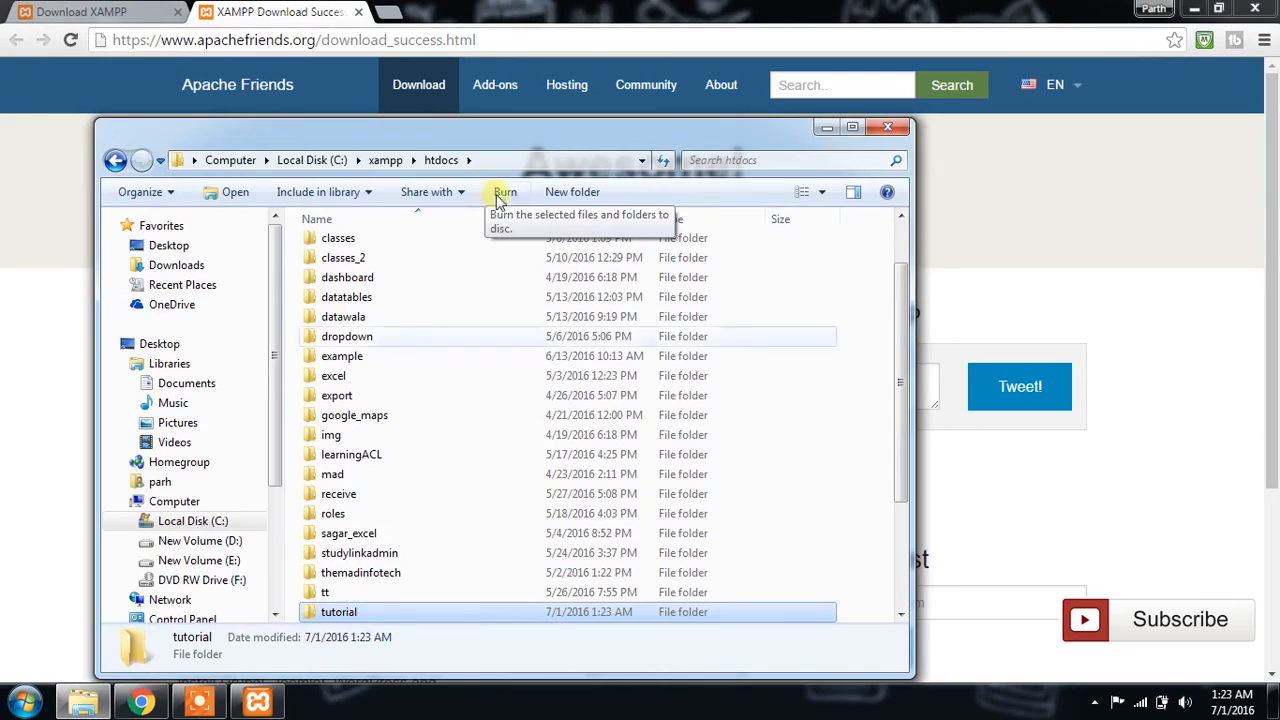
pyautogui.doubleClick(340, 612)
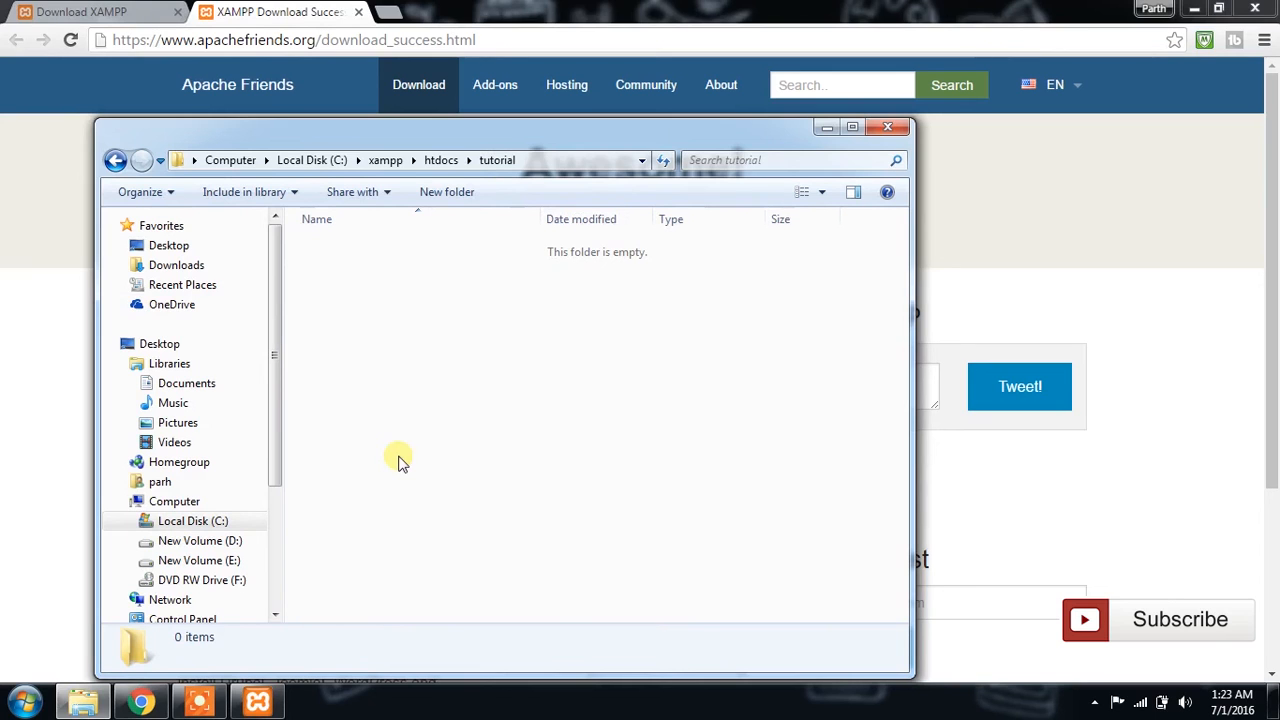
# Step: Open Notepad++ and write an opening <html> tag and a closing </html> tag on separate lines of the new file
pyautogui.click(24, 702)
pyautogui.click(90, 297)
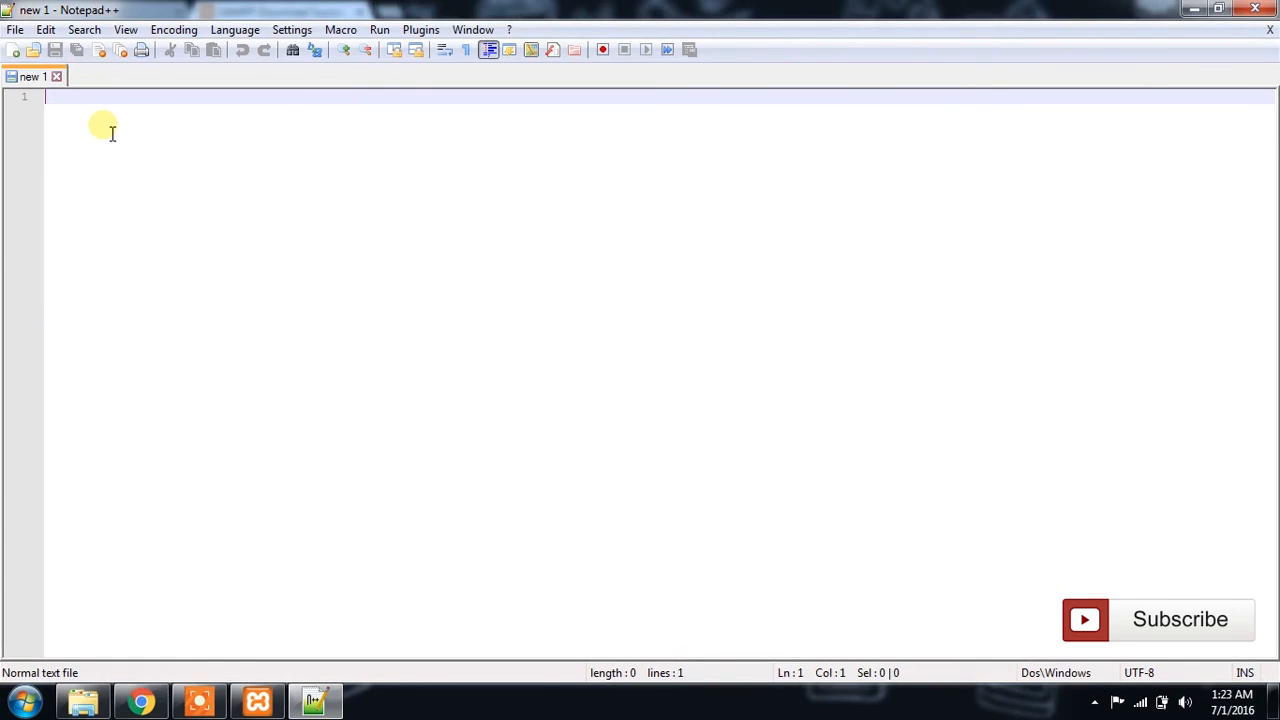
pyautogui.write('<>')
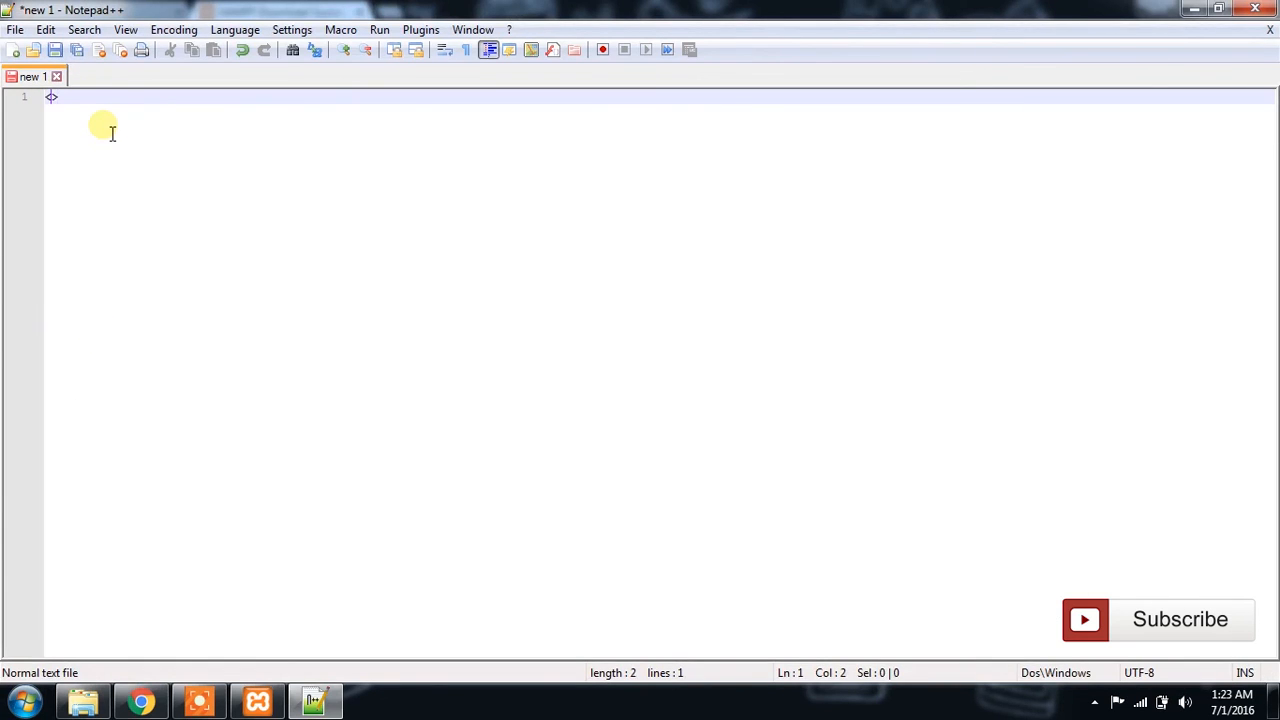
pyautogui.write('html')
pyautogui.press('End')
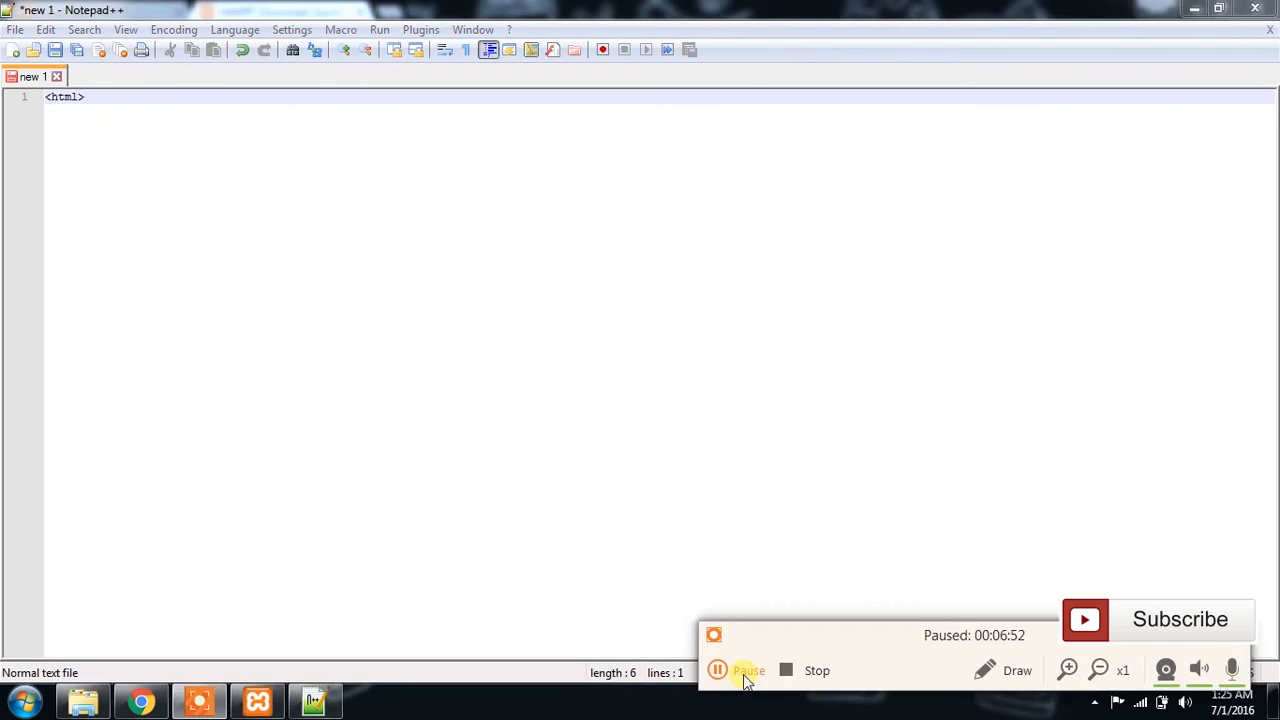
pyautogui.click(737, 670)
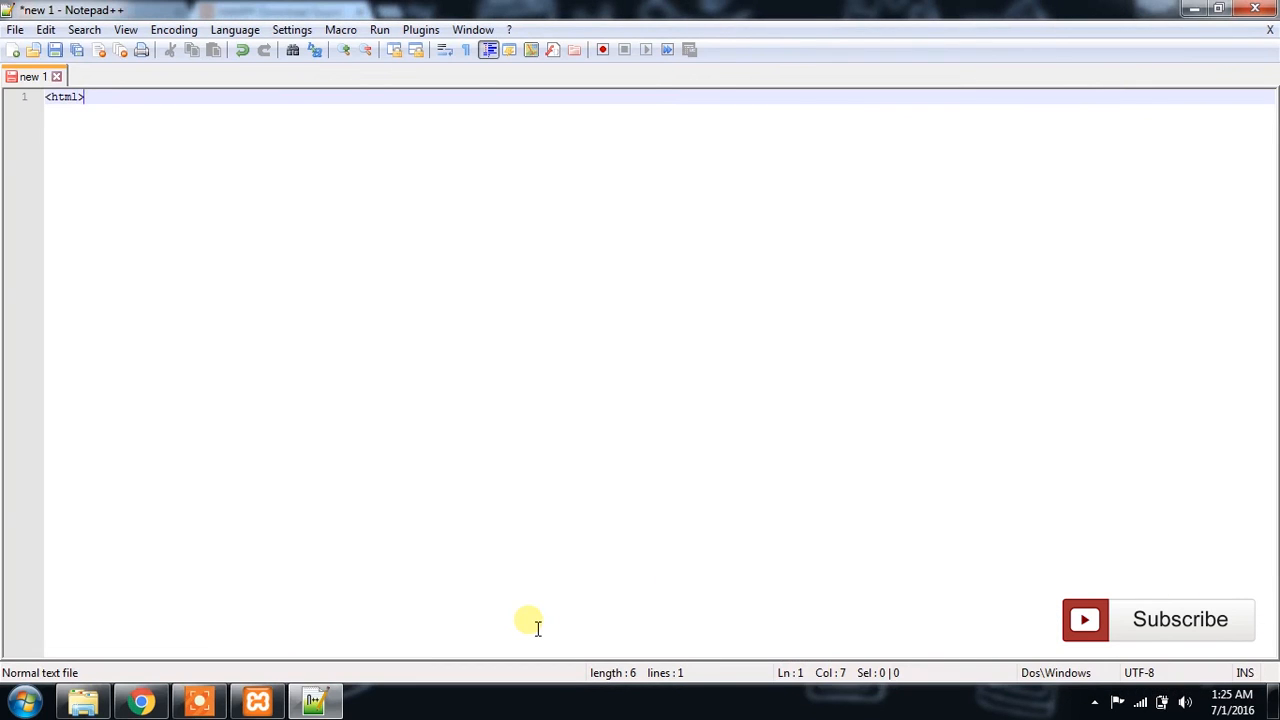
pyautogui.press('Return')
pyautogui.write('<>/html')
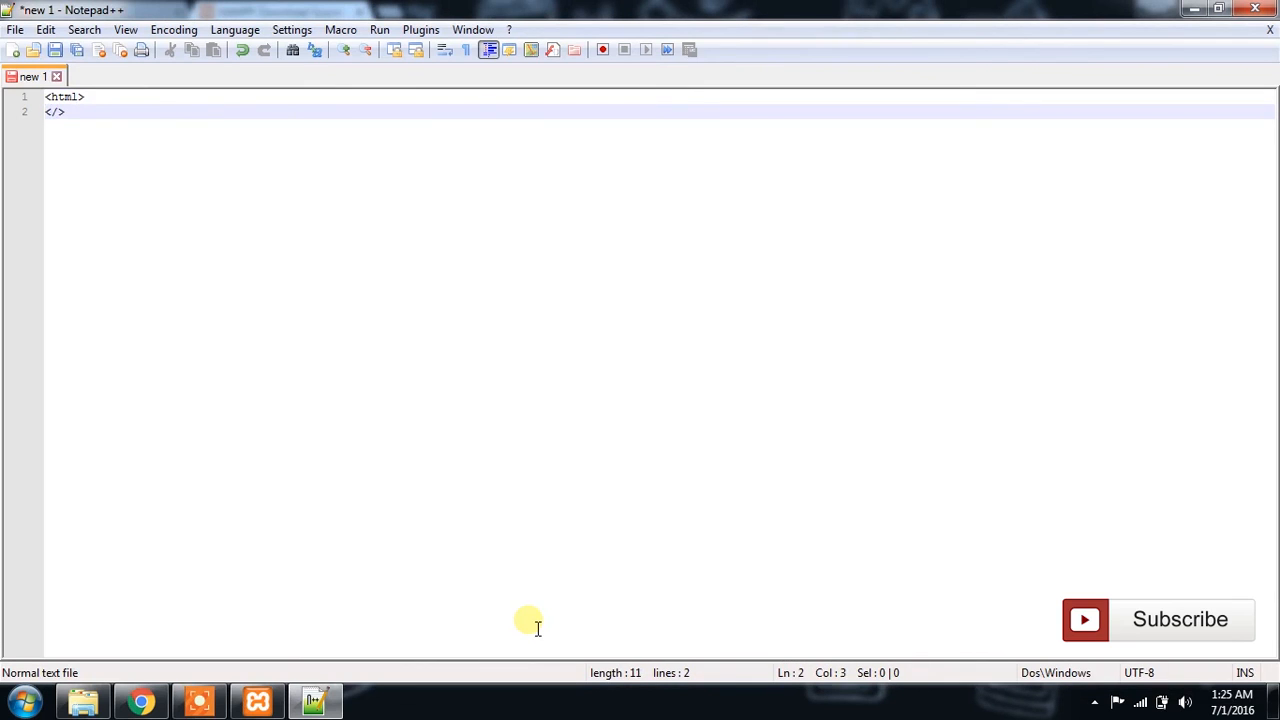
# Step: Add an opening <body> tag on the line below <html>, with an empty line after it
pyautogui.press('Right')
pyautogui.press('Up')
pyautogui.press('Return')
pyautogui.press('Return')
pyautogui.press('Up')
pyautogui.write('<>')
pyautogui.write('body')
pyautogui.press('Down')
pyautogui.press('Down')
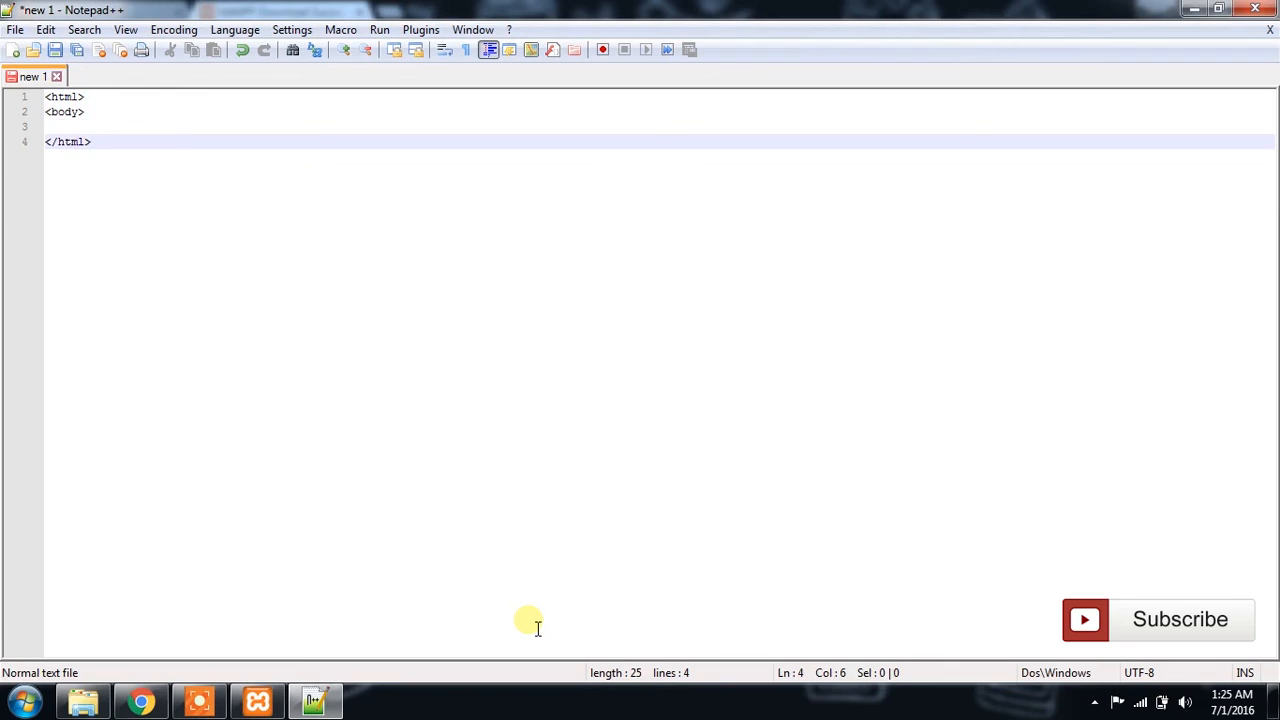
# Step: Add a closing </body> tag directly above </html>, leaving empty lines between the body tags
pyautogui.press('Return')
pyautogui.press('Return')
pyautogui.write('<>body')
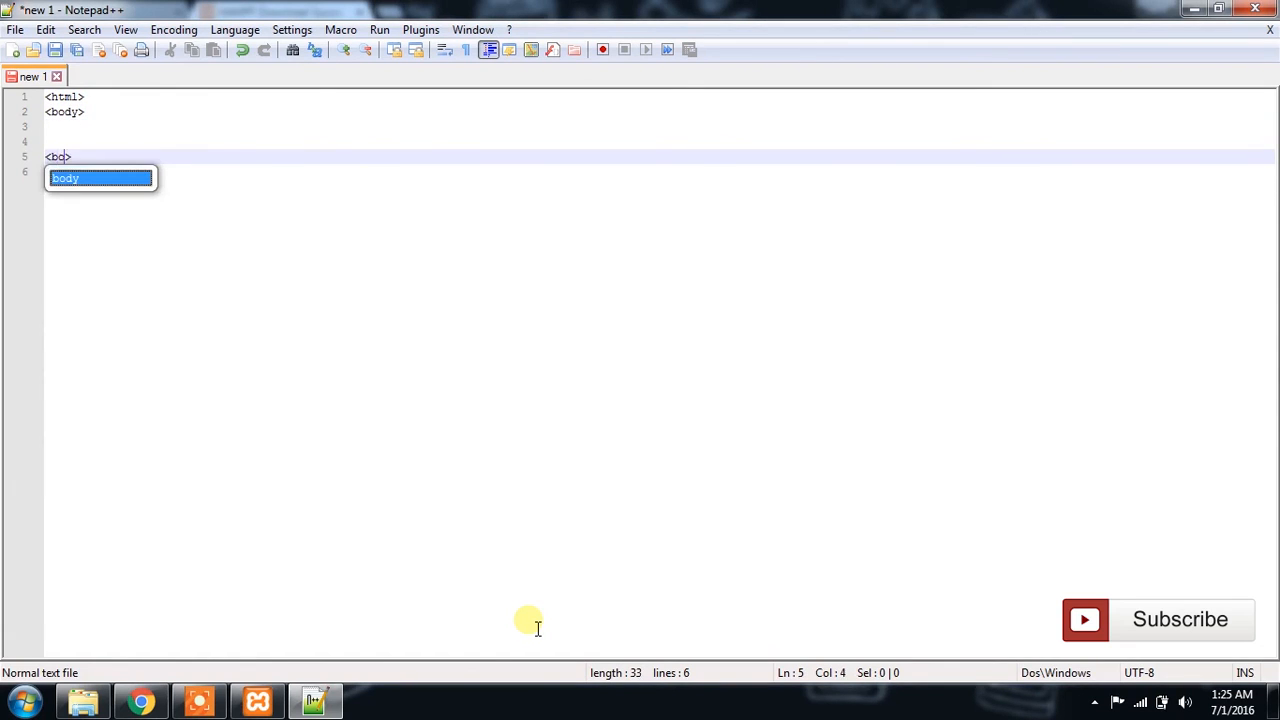
pyautogui.write('/body')
pyautogui.press('Up')
pyautogui.press('Up')
pyautogui.press('Return')
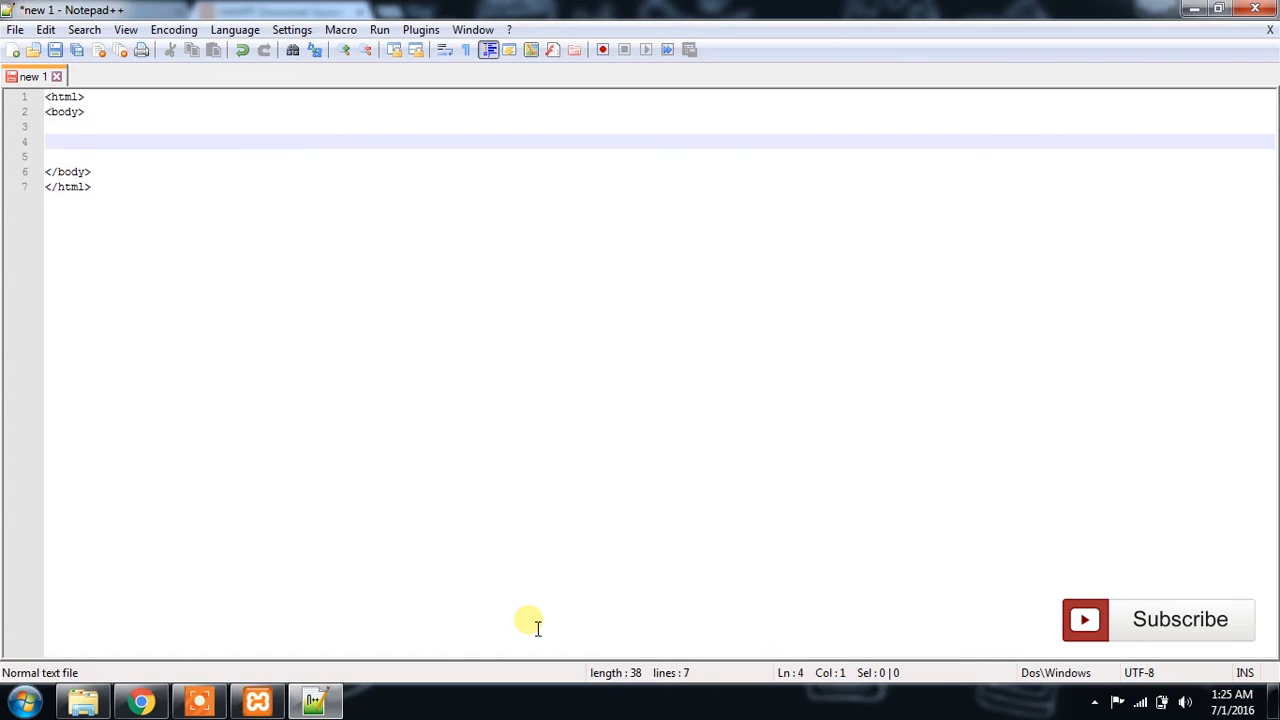
# Step: Insert a PHP block inside the body, with <?php and ?> on separate lines and space between them
pyautogui.write('<>')
pyautogui.press('Left')
pyautogui.write('?php')
pyautogui.write('?')
pyautogui.press('Return')
pyautogui.press('Return')
pyautogui.press('Return')
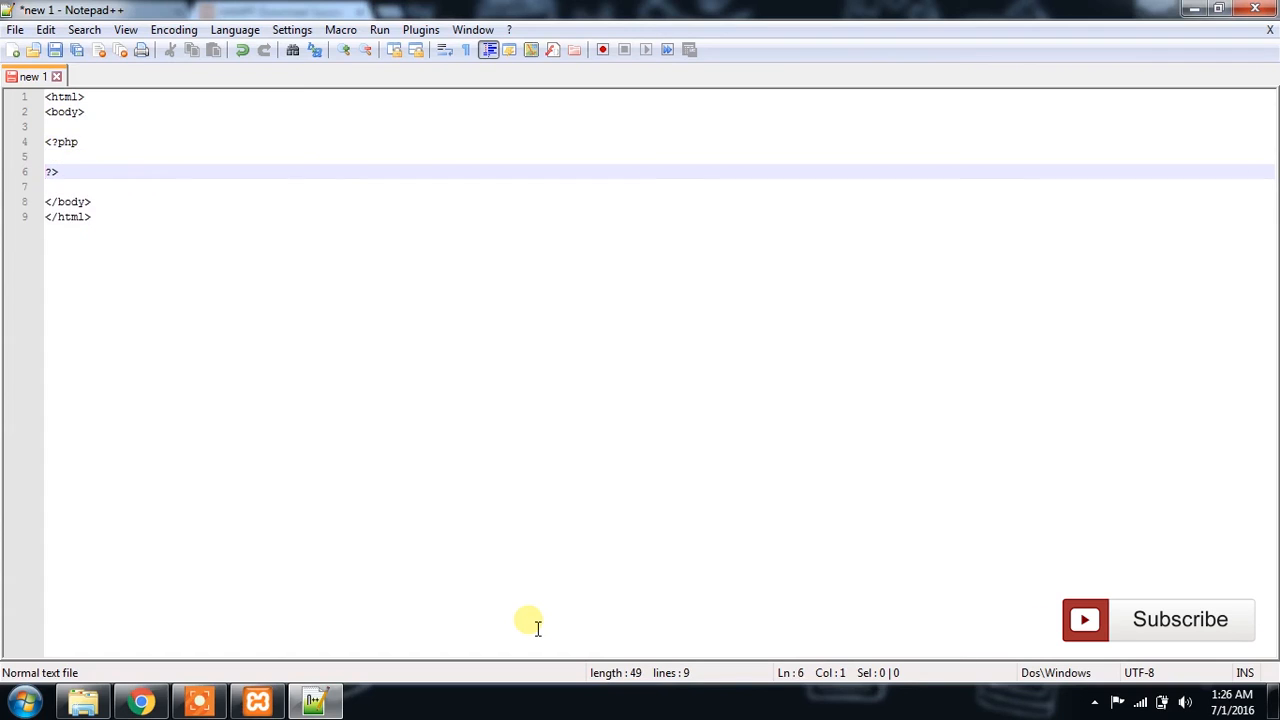
# Step: Write the statement echo "My first PHP file"; inside the PHP block
pyautogui.press('Up')
pyautogui.write('e')
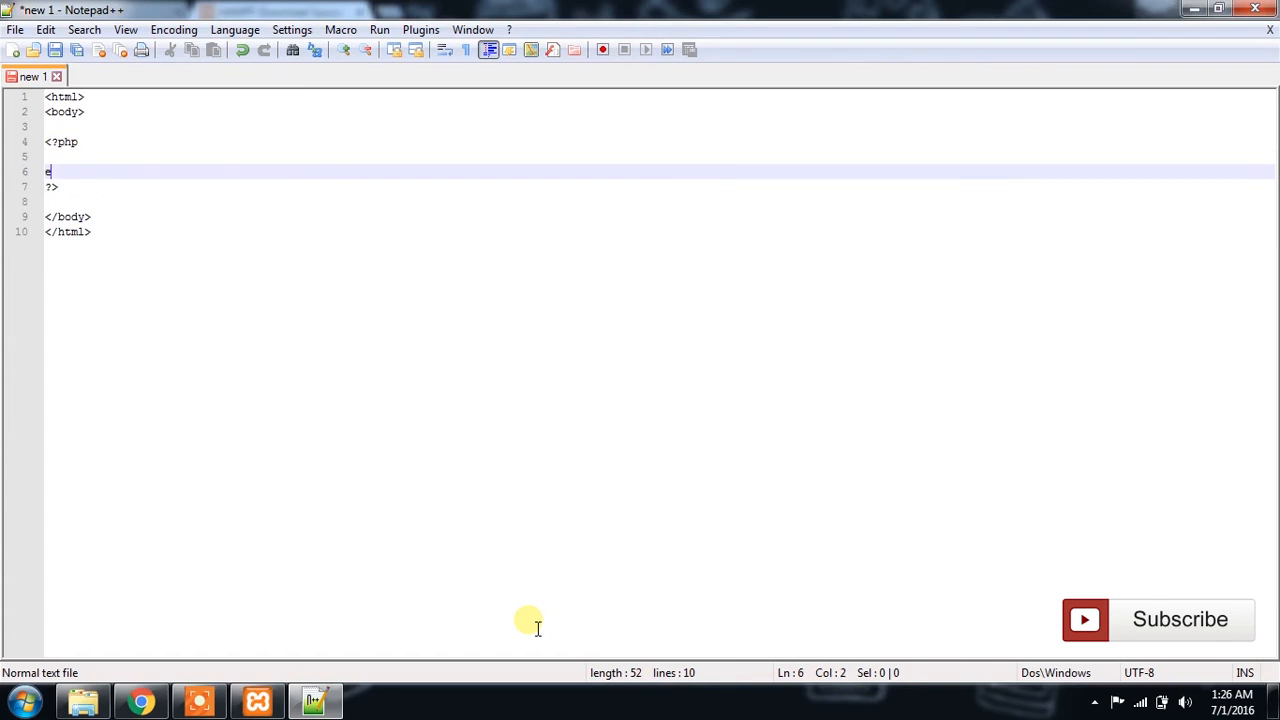
pyautogui.write('cho "')
pyautogui.write('My fir')
pyautogui.write('st PHP')
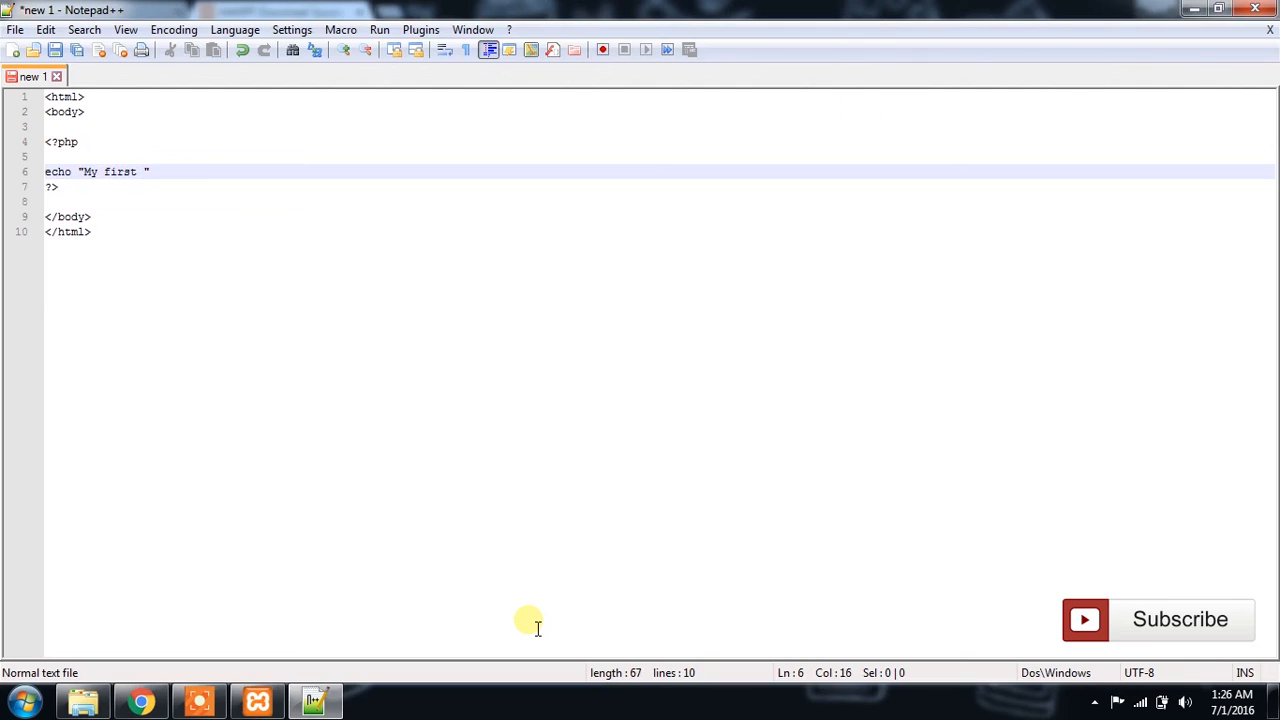
pyautogui.write(' file')
# Step: Start saving the file under a new name and browse to the C:\xampp\htdocs\tutorial folder
pyautogui.click(15, 30)
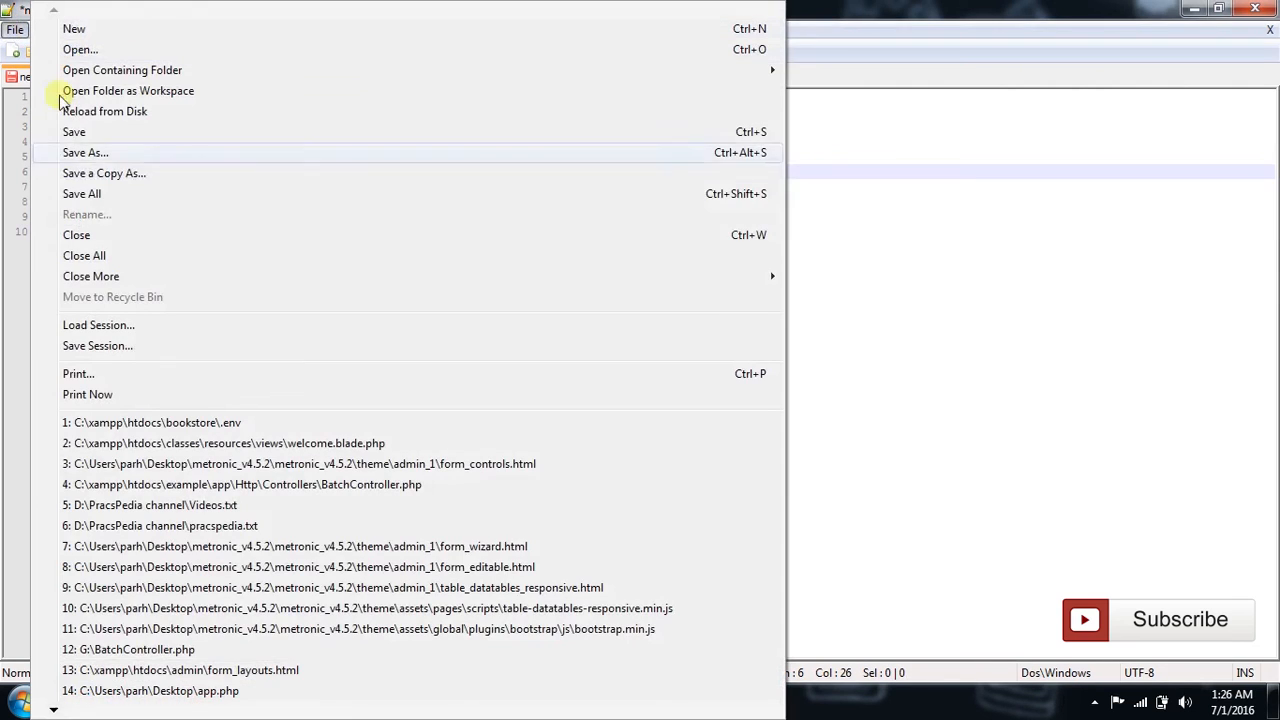
pyautogui.click(96, 153)
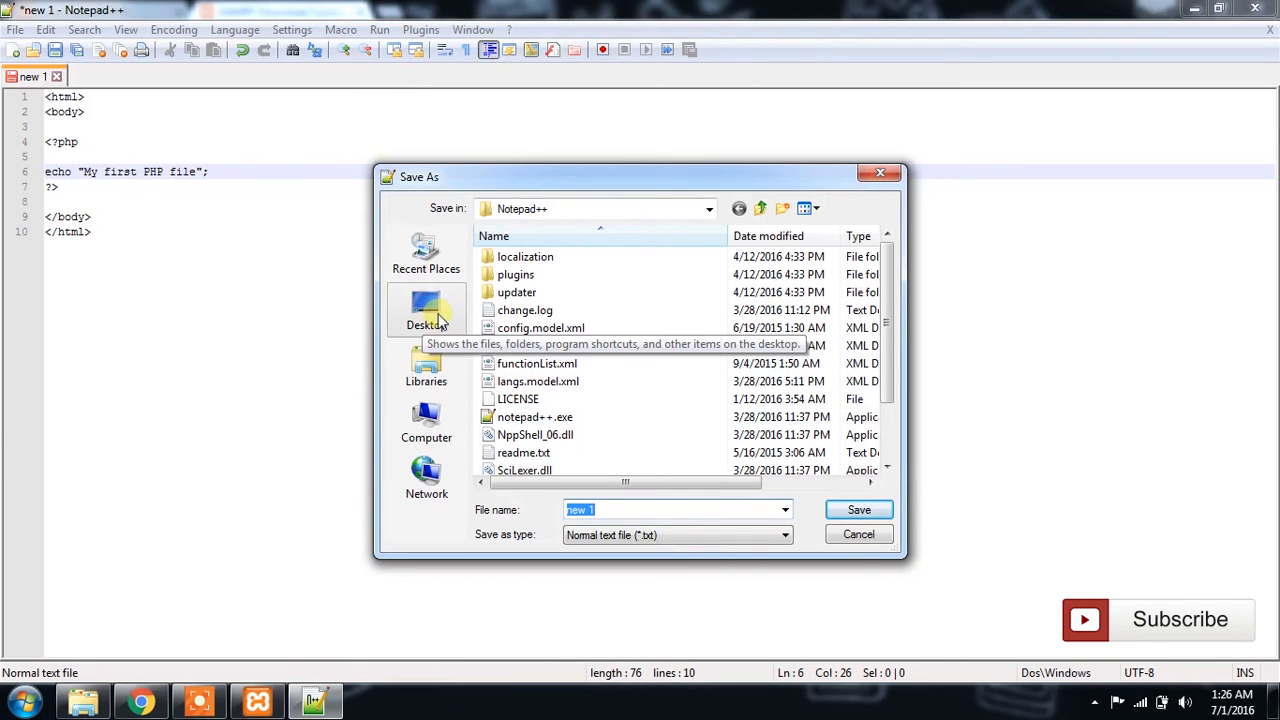
pyautogui.click(434, 425)
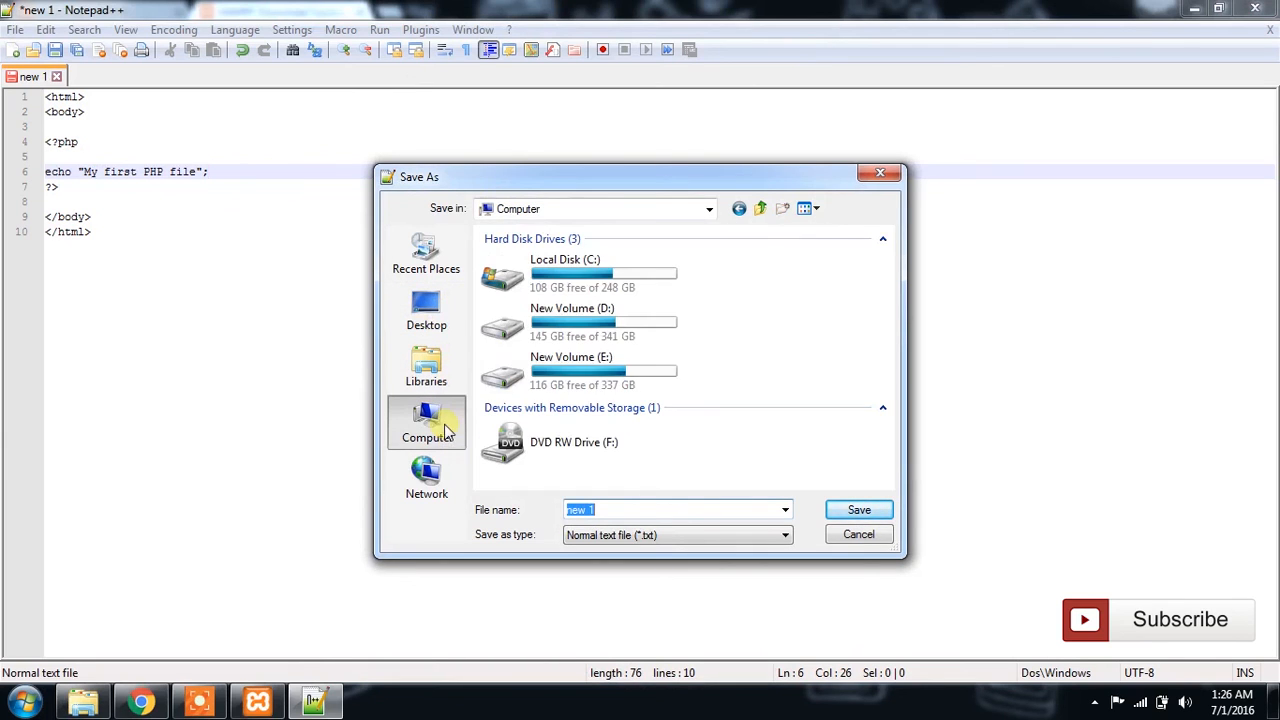
pyautogui.doubleClick(618, 287)
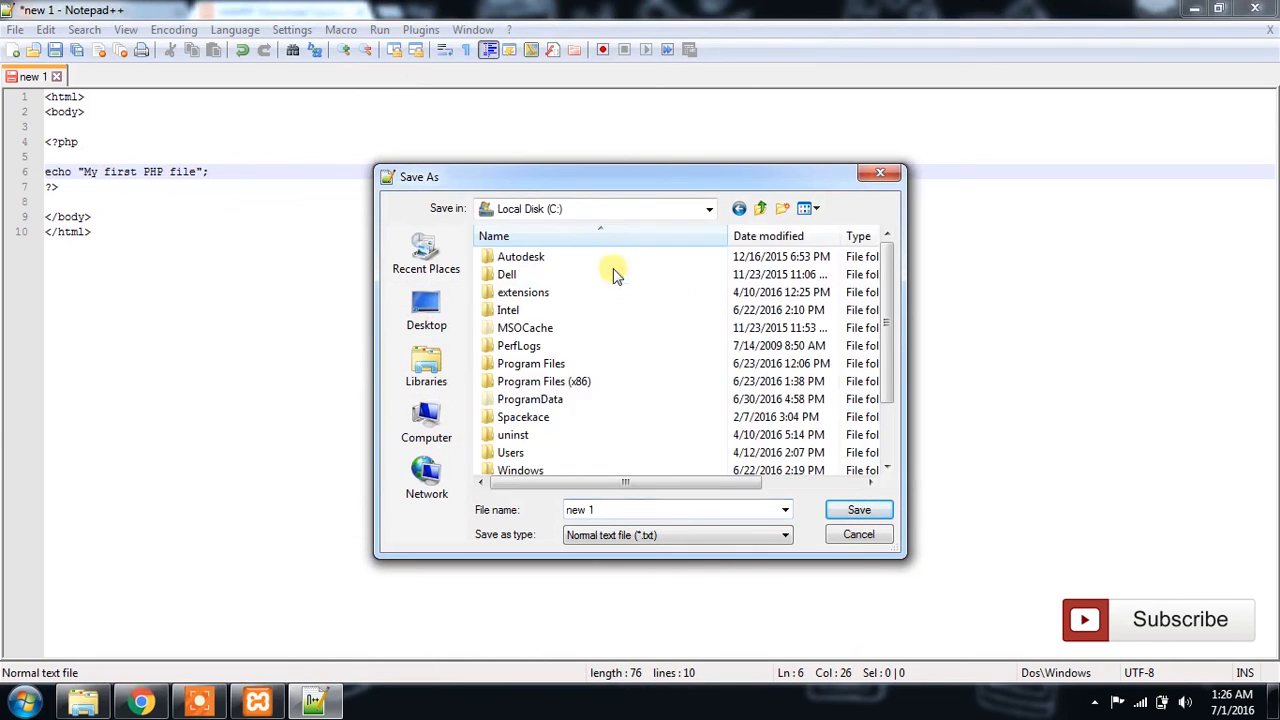
pyautogui.scroll(-2, 530, 447)
pyautogui.doubleClick(528, 437)
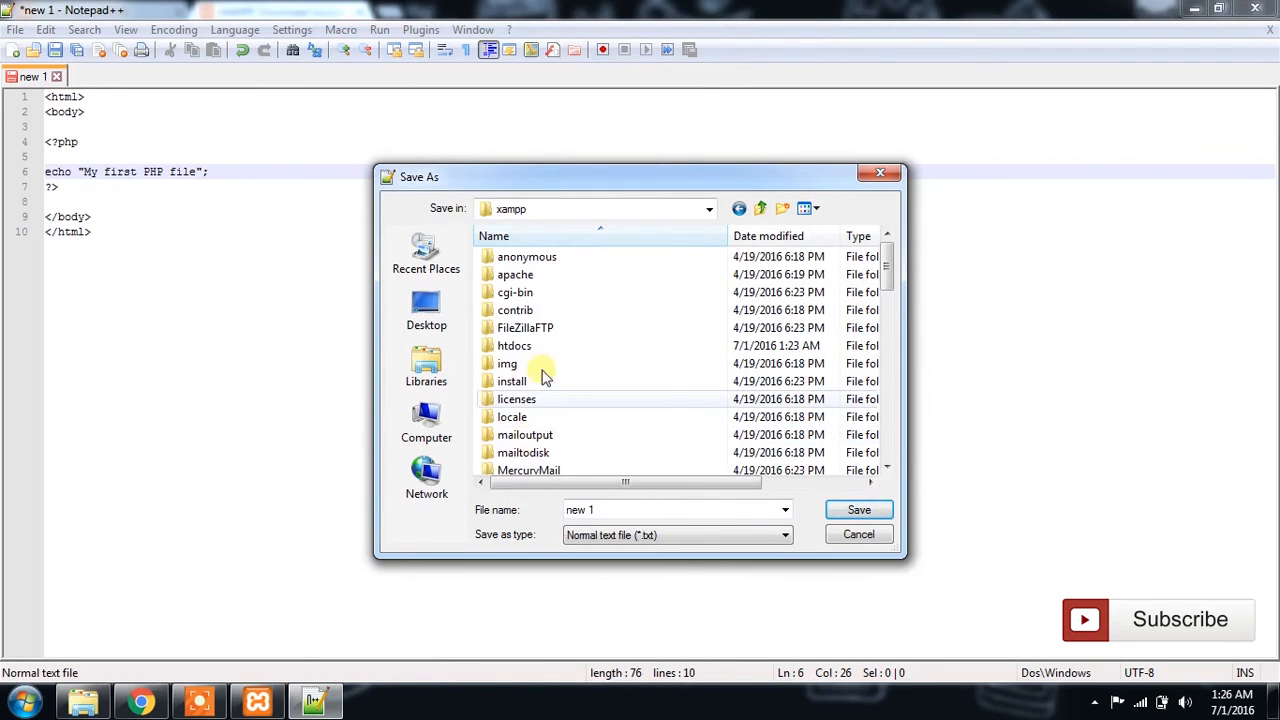
pyautogui.doubleClick(520, 346)
pyautogui.click(563, 366)
pyautogui.scroll(-3, 563, 370)
pyautogui.scroll(1, 557, 381)
pyautogui.scroll(-2, 543, 440)
pyautogui.doubleClick(537, 423)
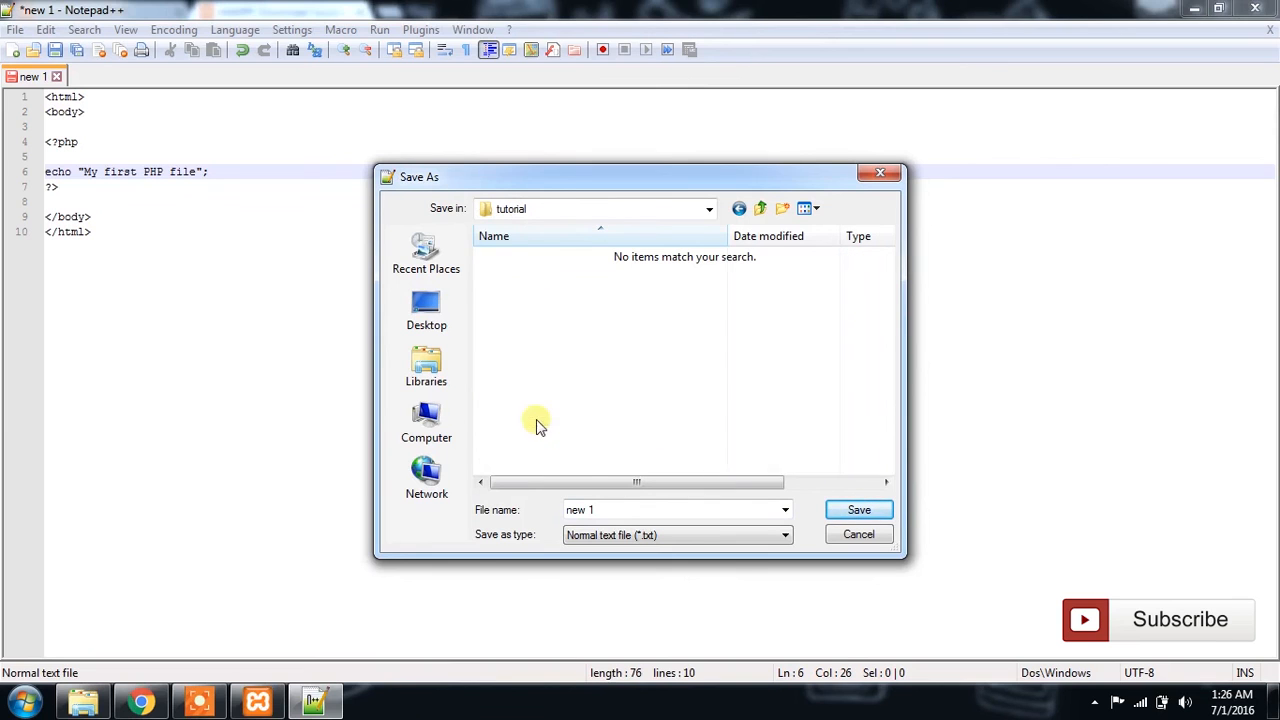
# Step: Set the file type to All types (*.*) and save the file as index.php
pyautogui.click(640, 536)
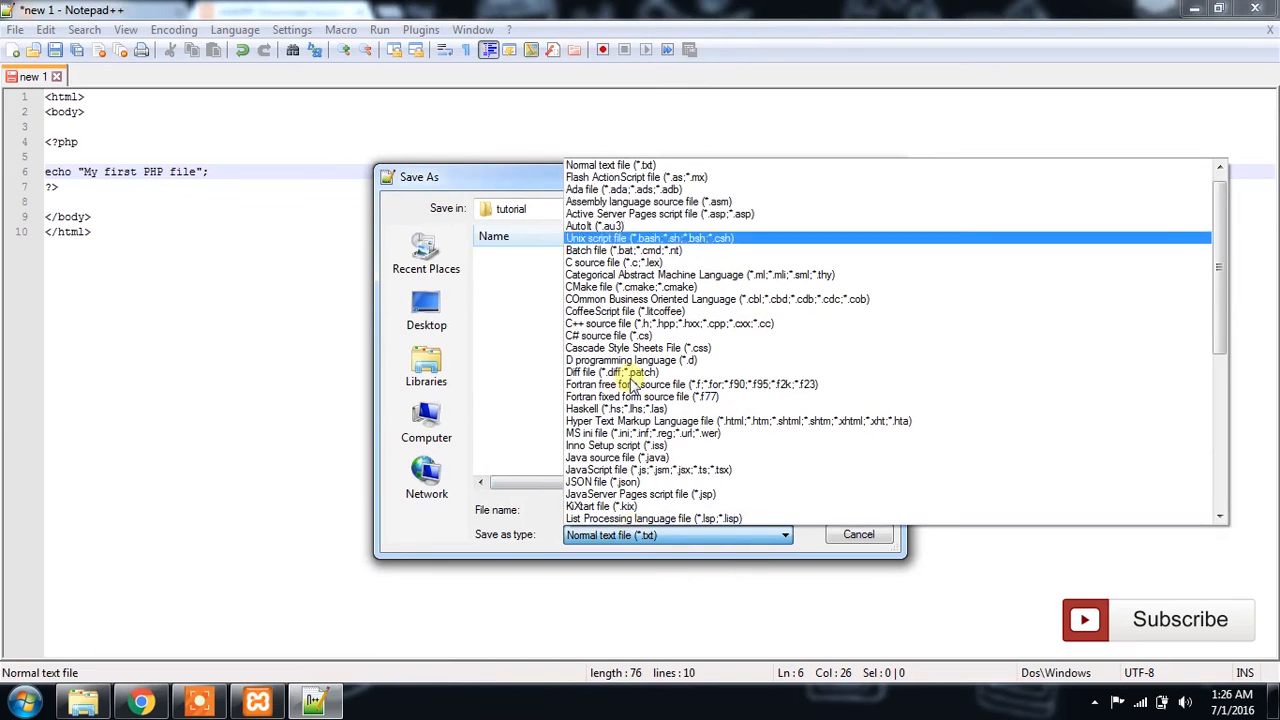
pyautogui.scroll(1, 632, 380)
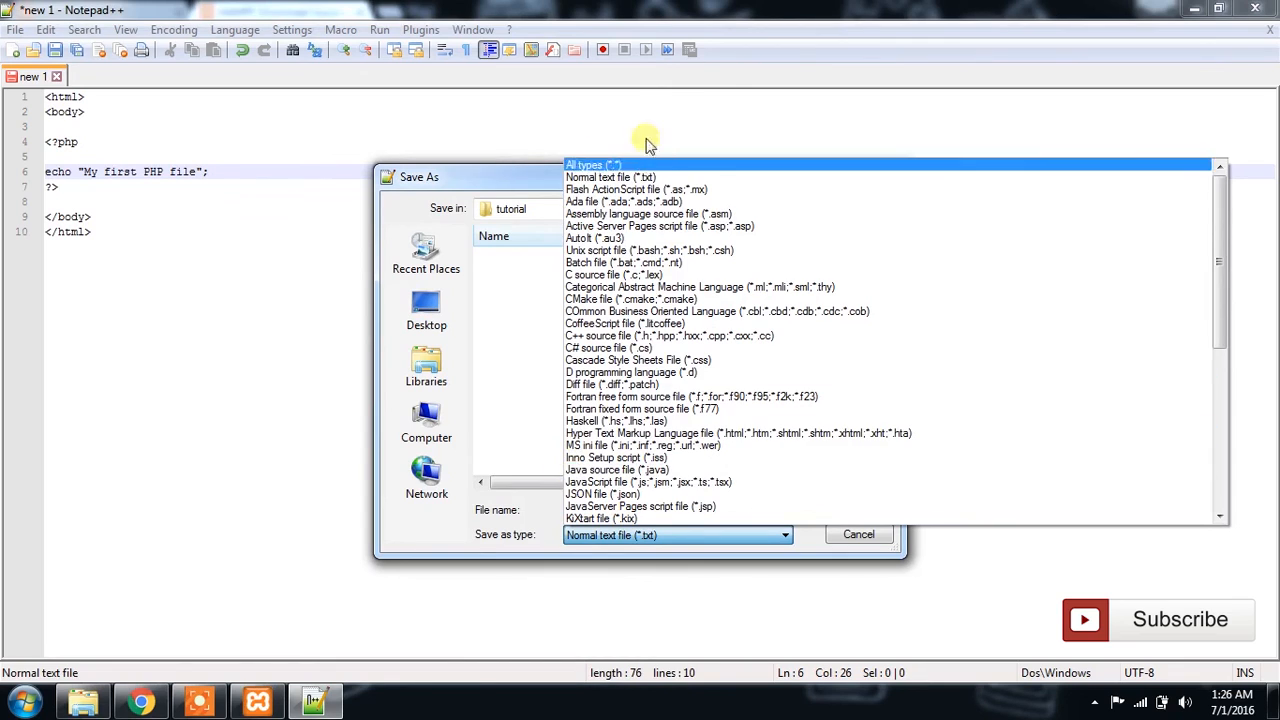
pyautogui.click(605, 165)
pyautogui.click(630, 512)
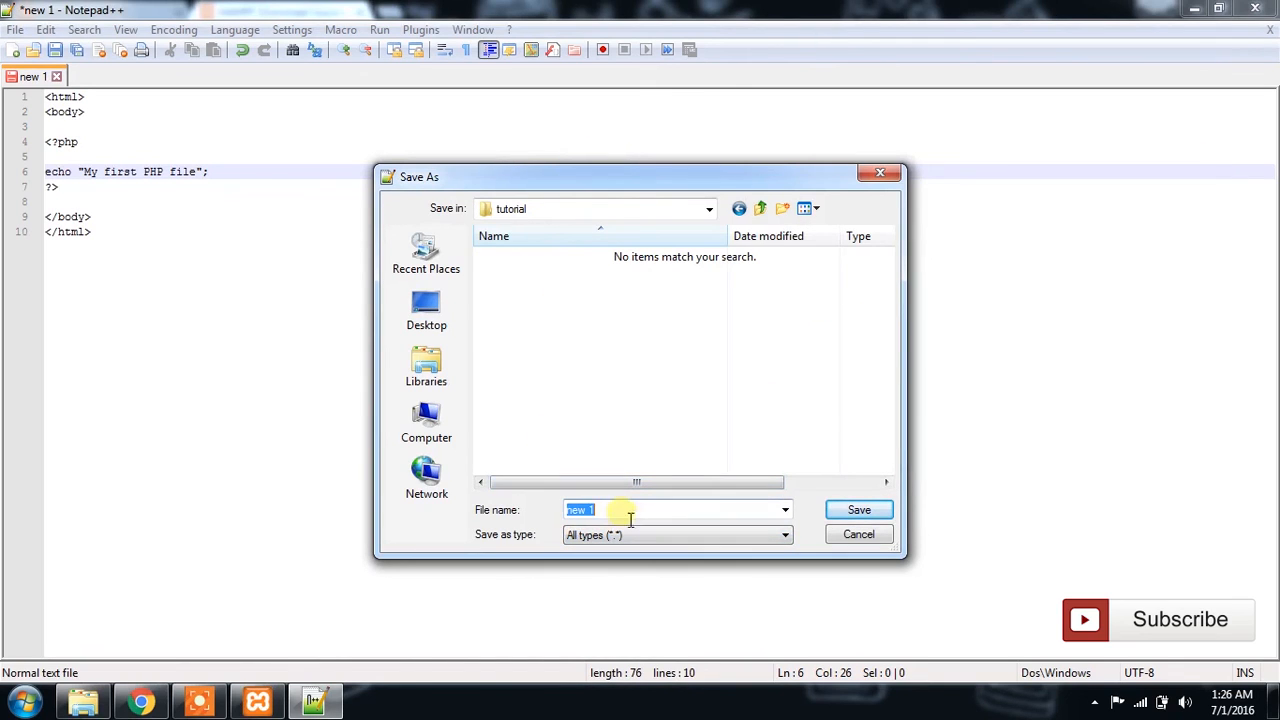
pyautogui.write('inde')
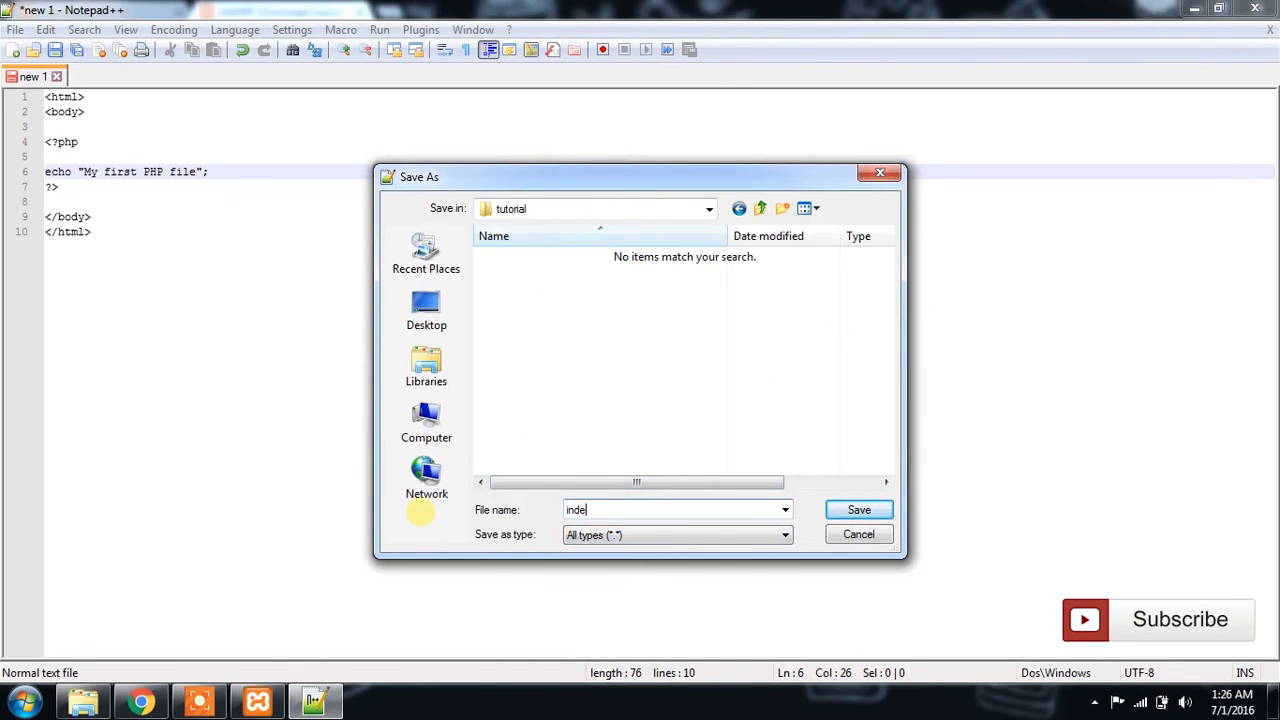
pyautogui.write('x.php')
pyautogui.press('Return')
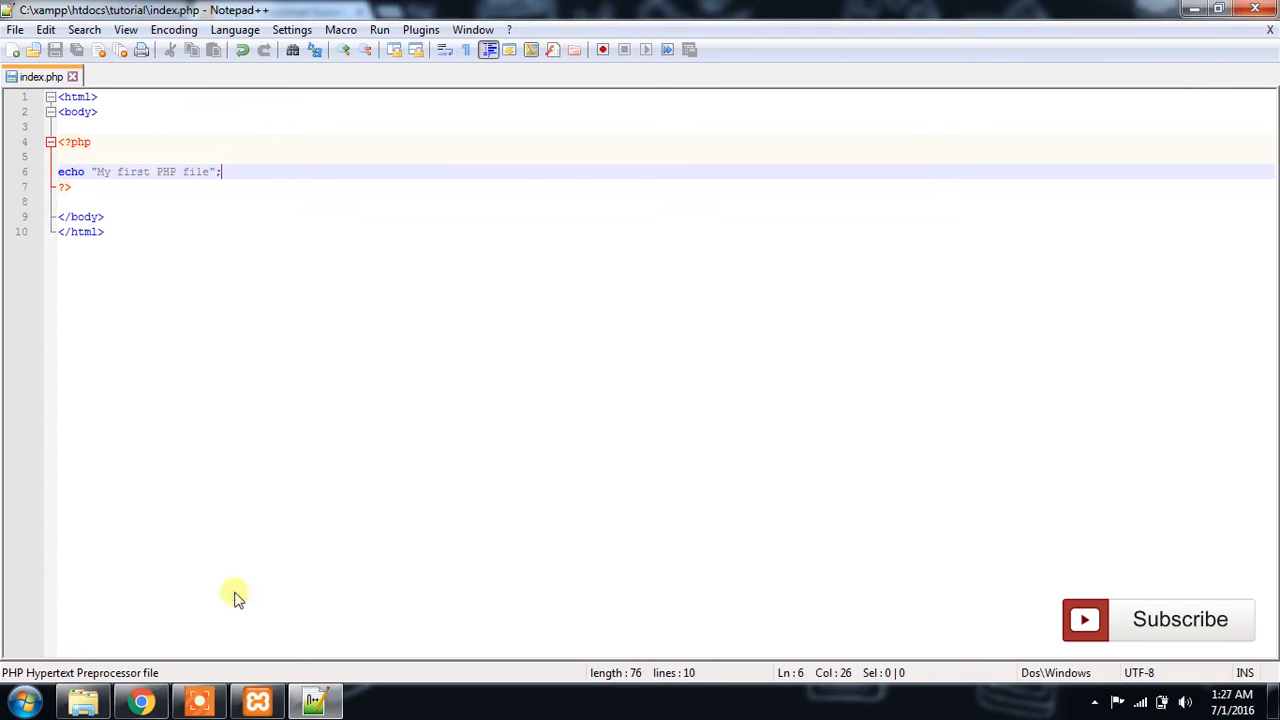
# Step: Switch to Chrome, open a new tab, and check the Apache and MySQL status in the XAMPP Control Panel before minimizing it
pyautogui.click(142, 702)
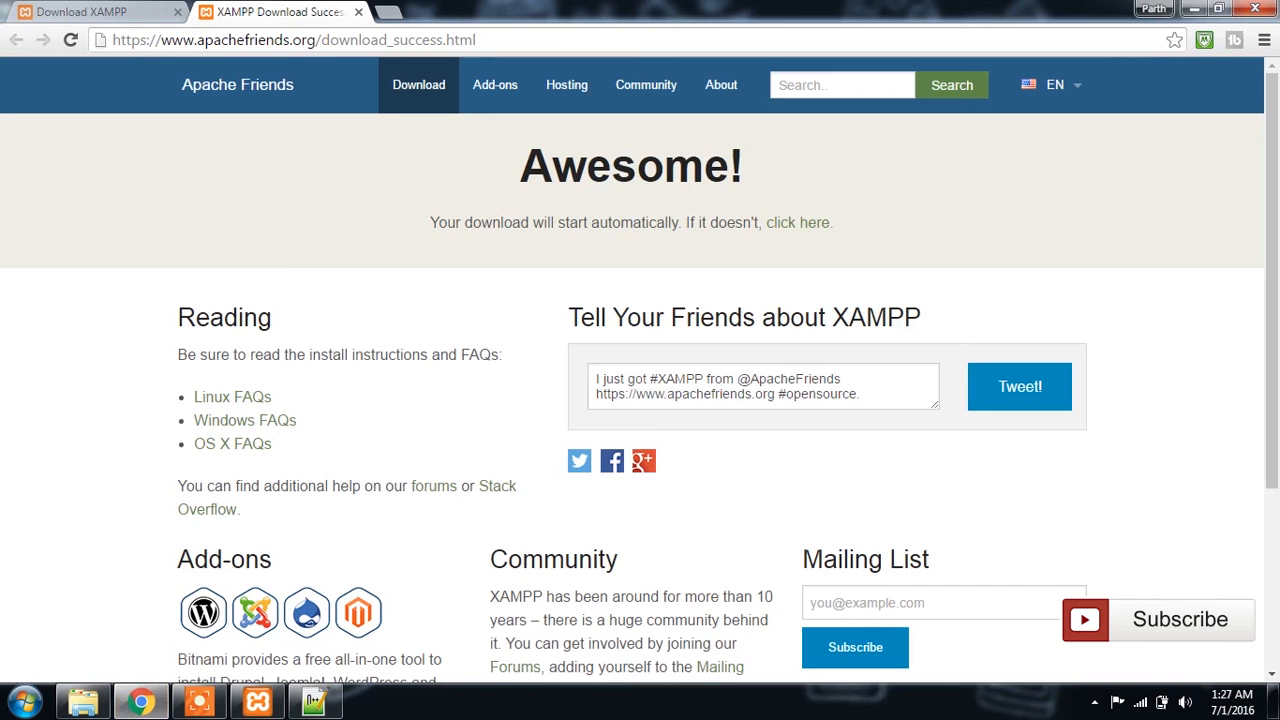
pyautogui.click(392, 13)
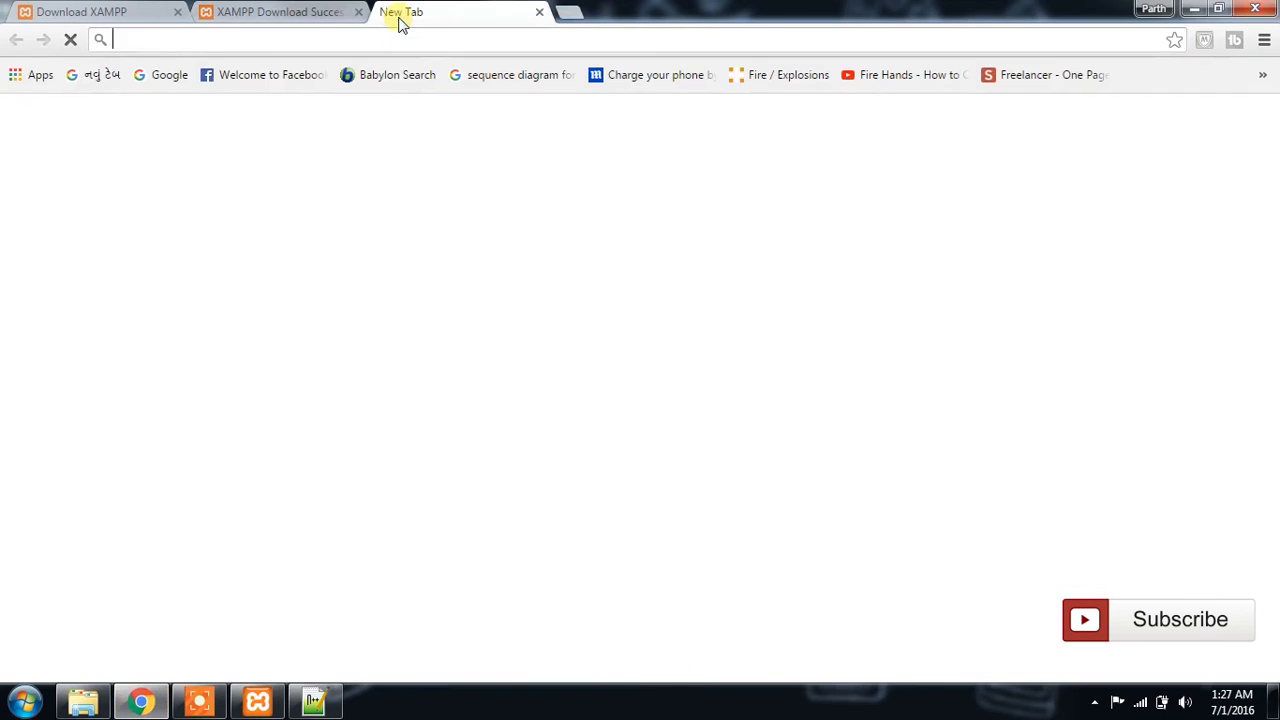
pyautogui.click(256, 704)
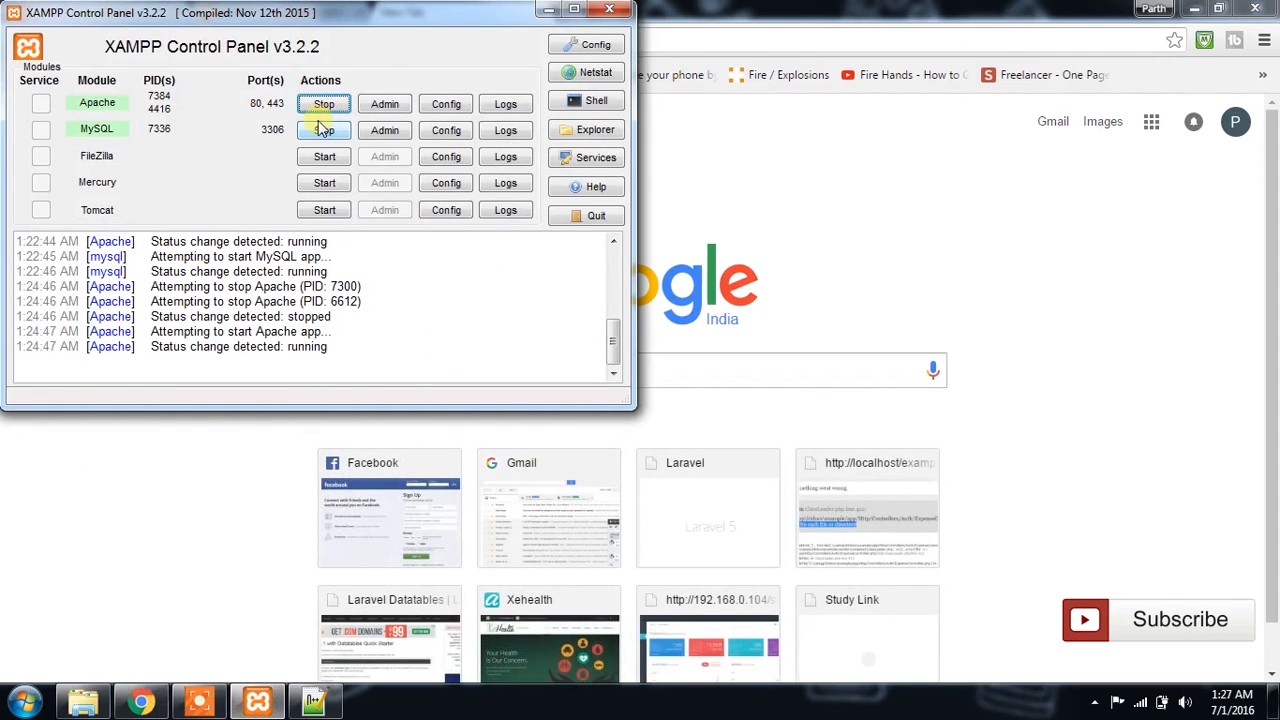
pyautogui.click(548, 9)
# Step: Load localhost/tutorial/ in the new browser tab
pyautogui.click(260, 50)
pyautogui.write('loacl')
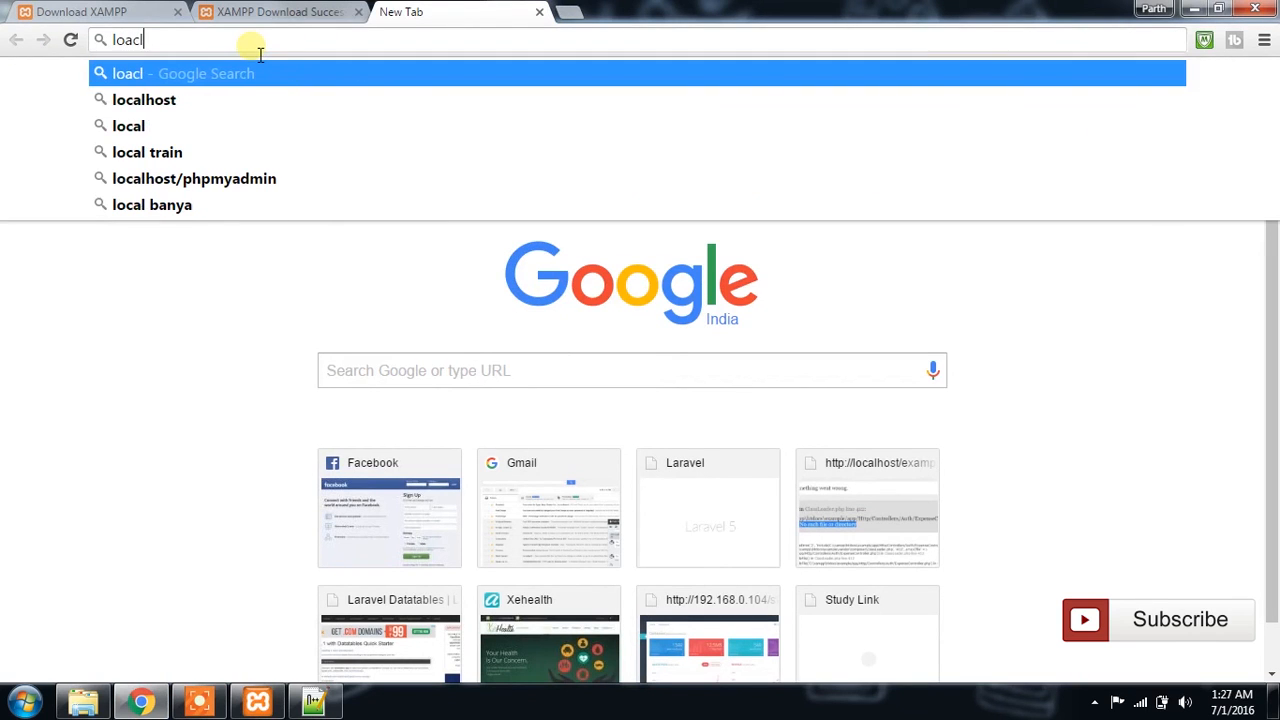
pyautogui.press('Down')
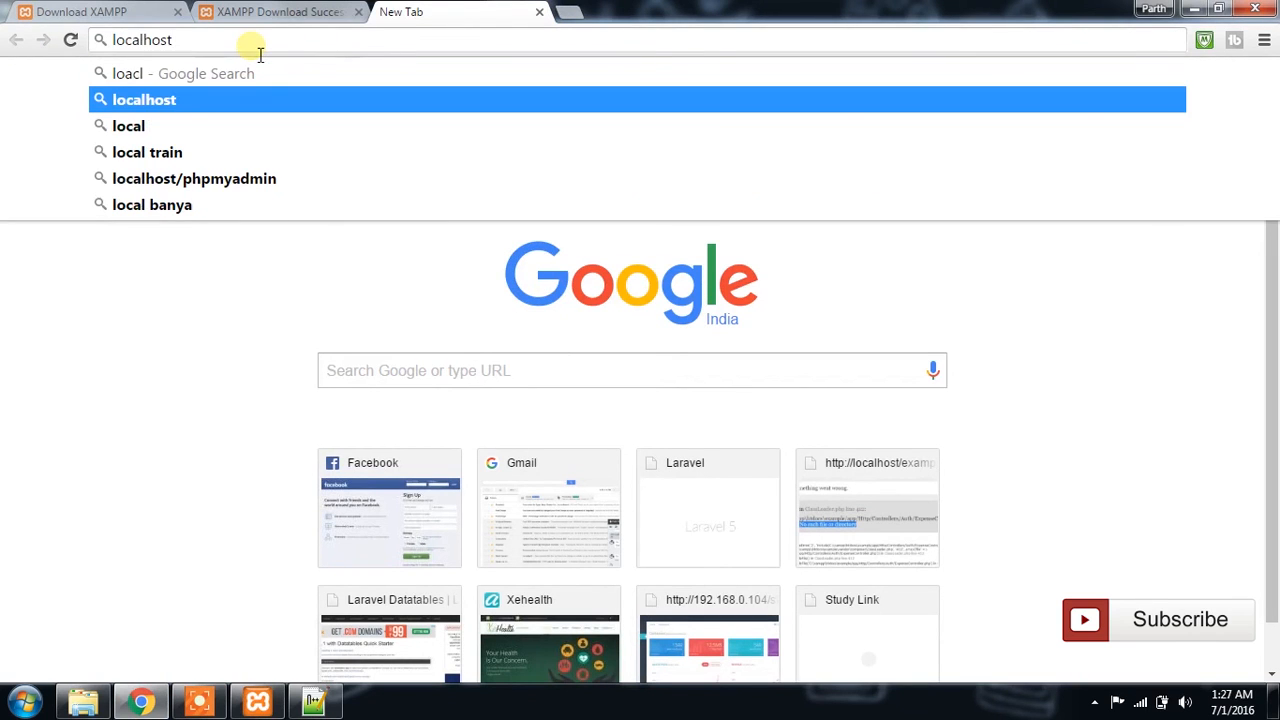
pyautogui.write('/')
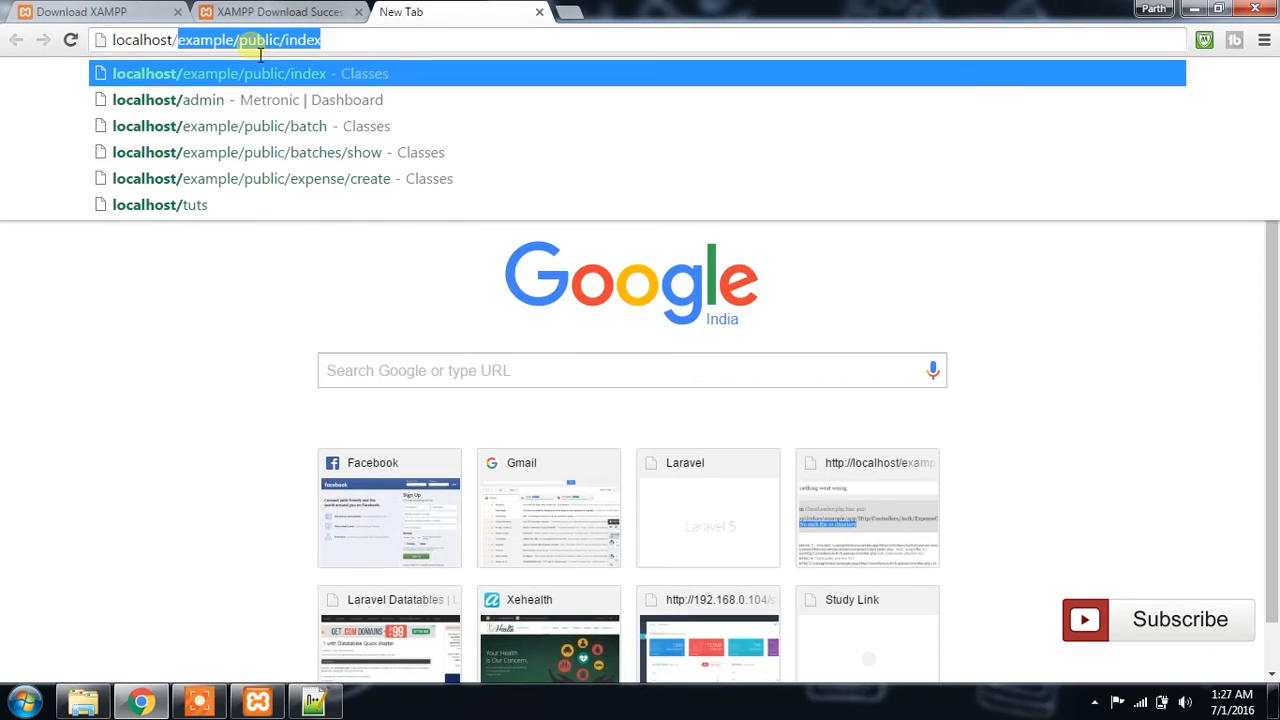
pyautogui.write('tu')
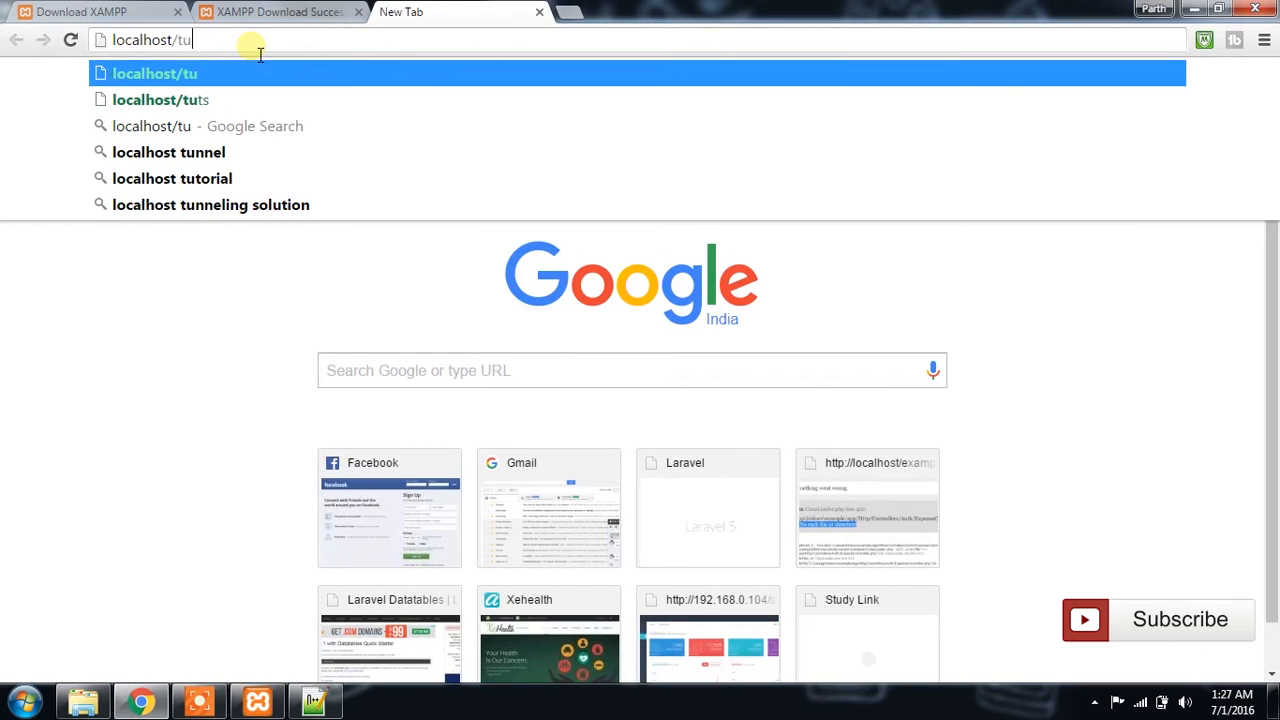
pyautogui.write('torial')
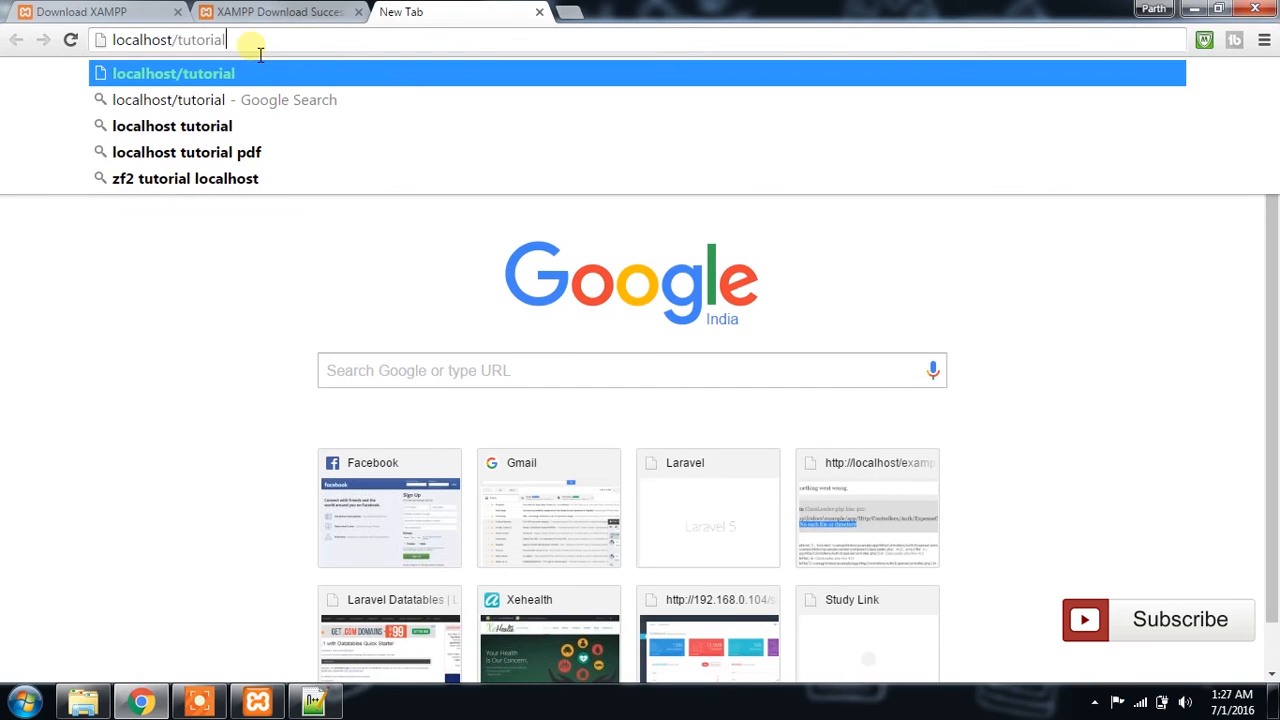
pyautogui.write('/')
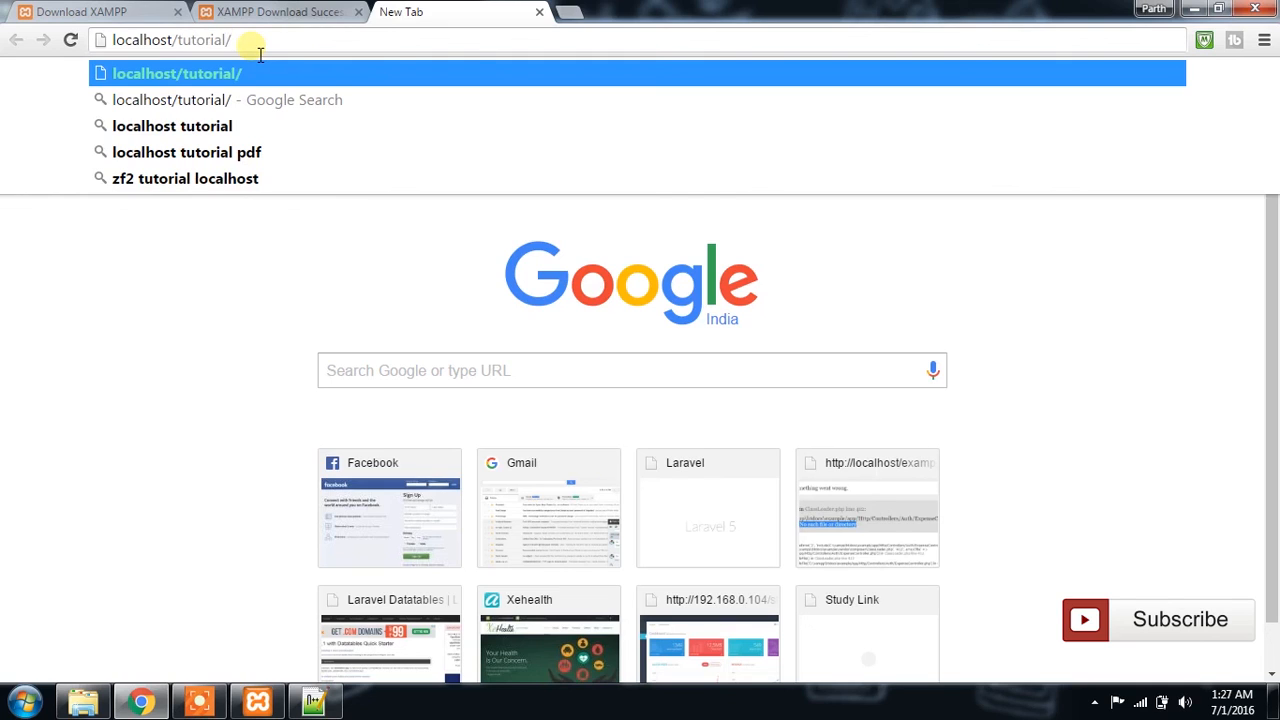
pyautogui.press('Return')
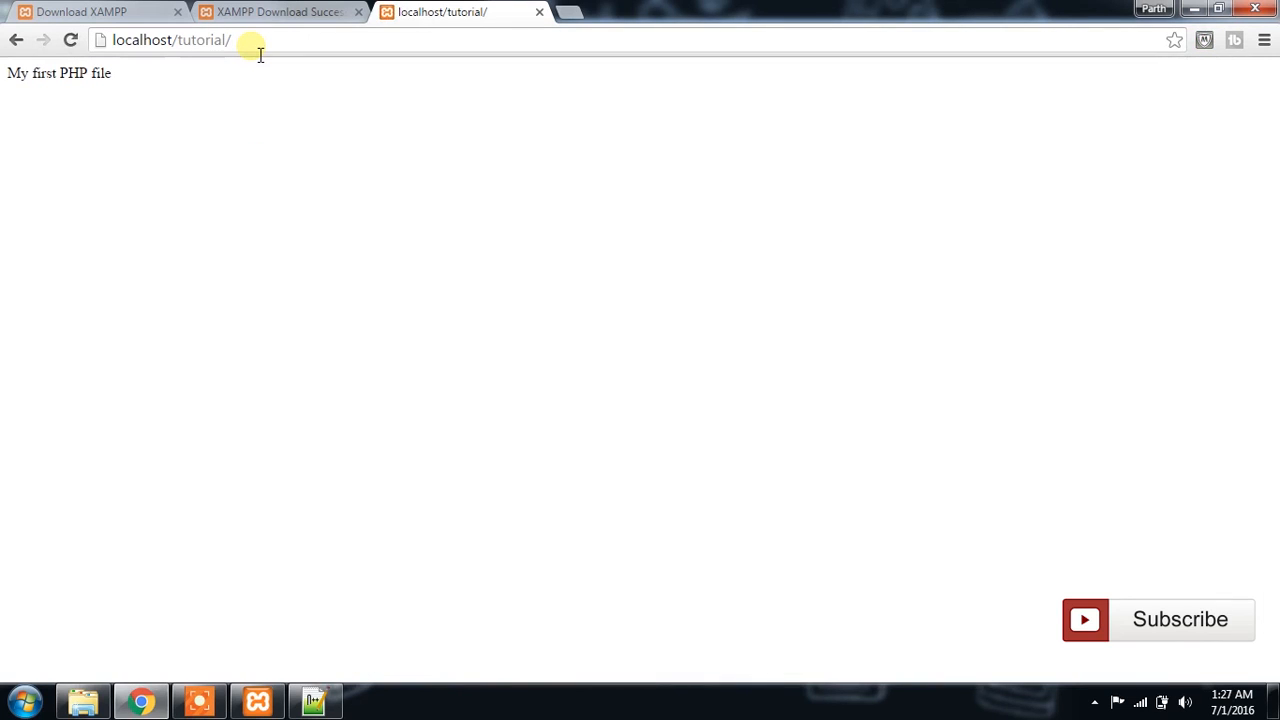